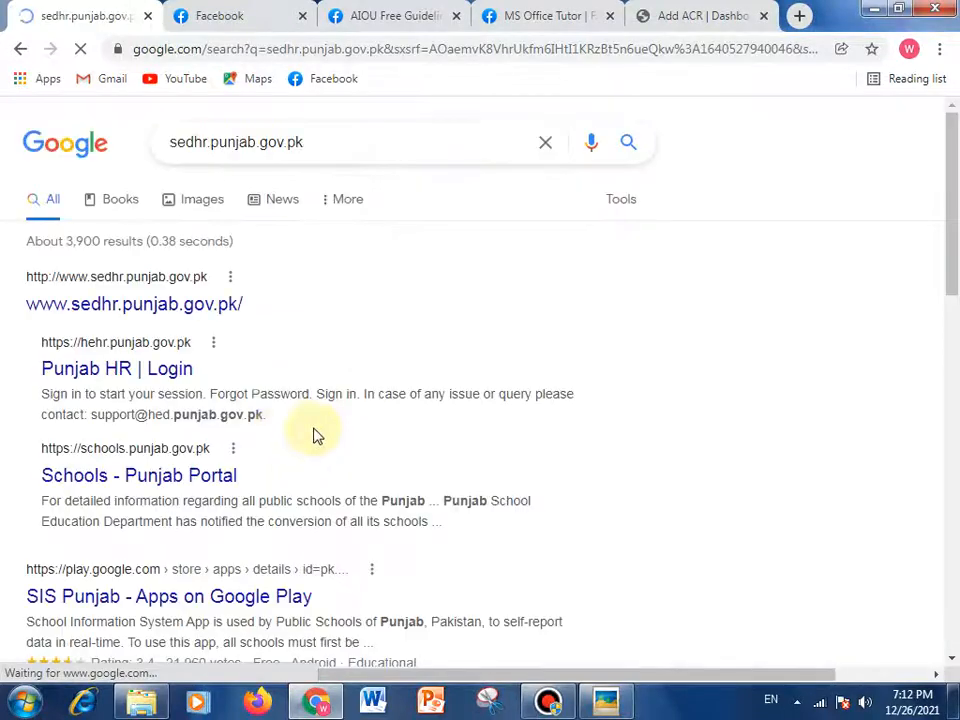
Open the sedhr.punjab.gov.pk site from the search results and sign in as Teaching Staff with the saved username and the account password
click(118, 306)
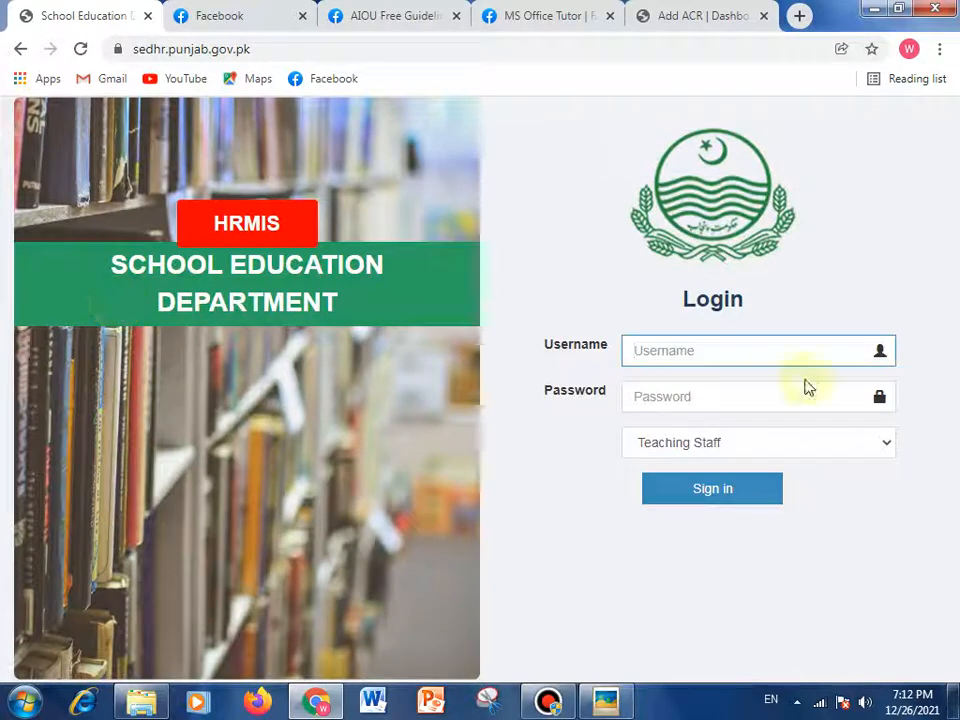
click(733, 350)
click(660, 321)
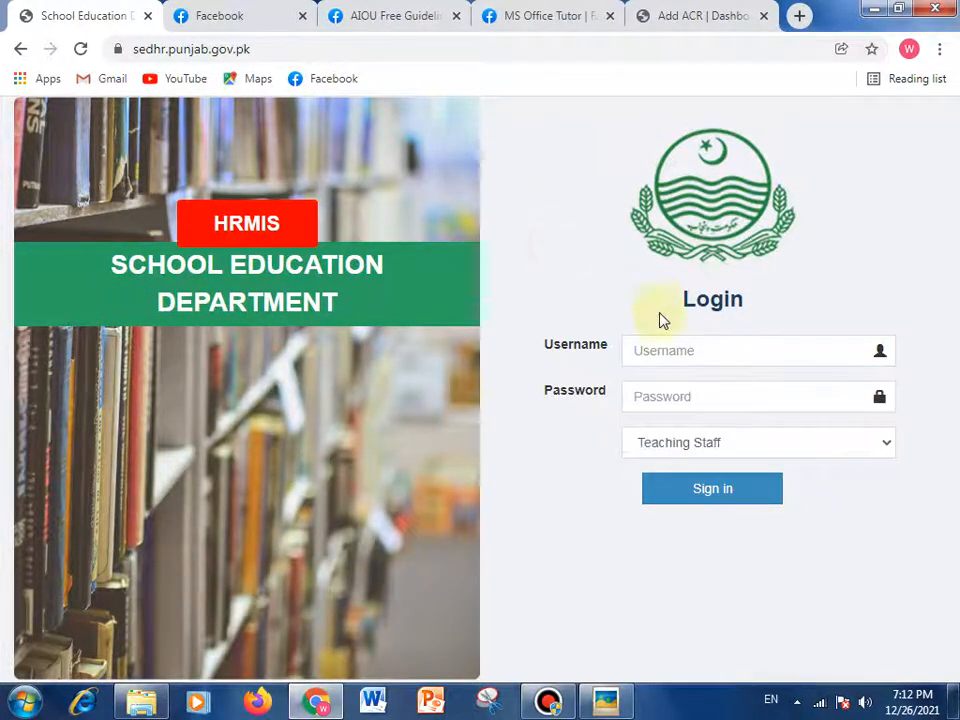
click(681, 348)
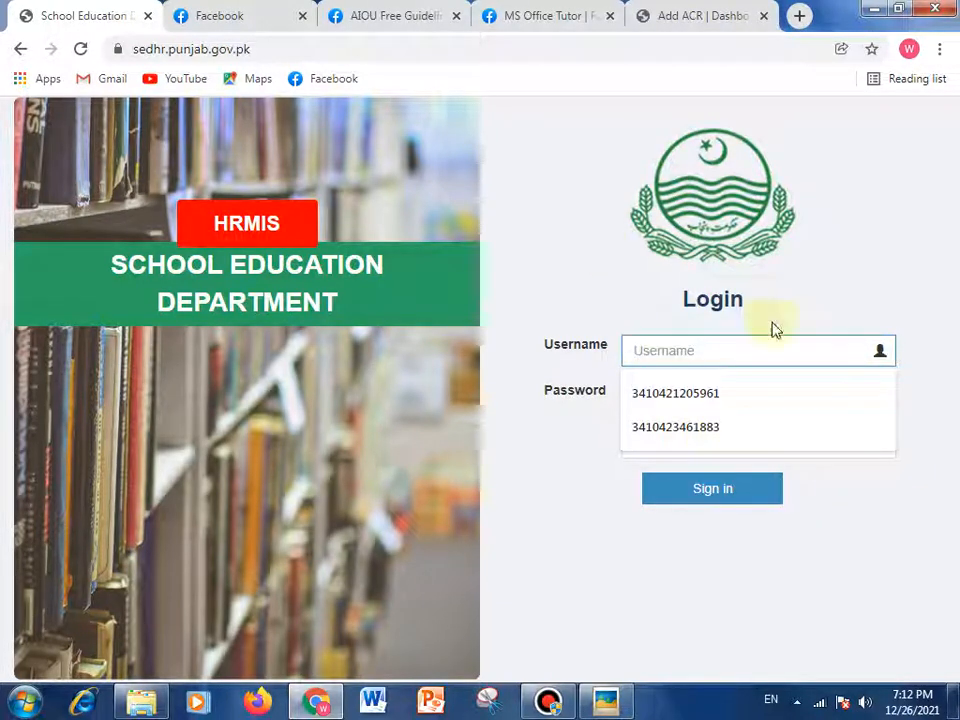
click(730, 395)
click(727, 398)
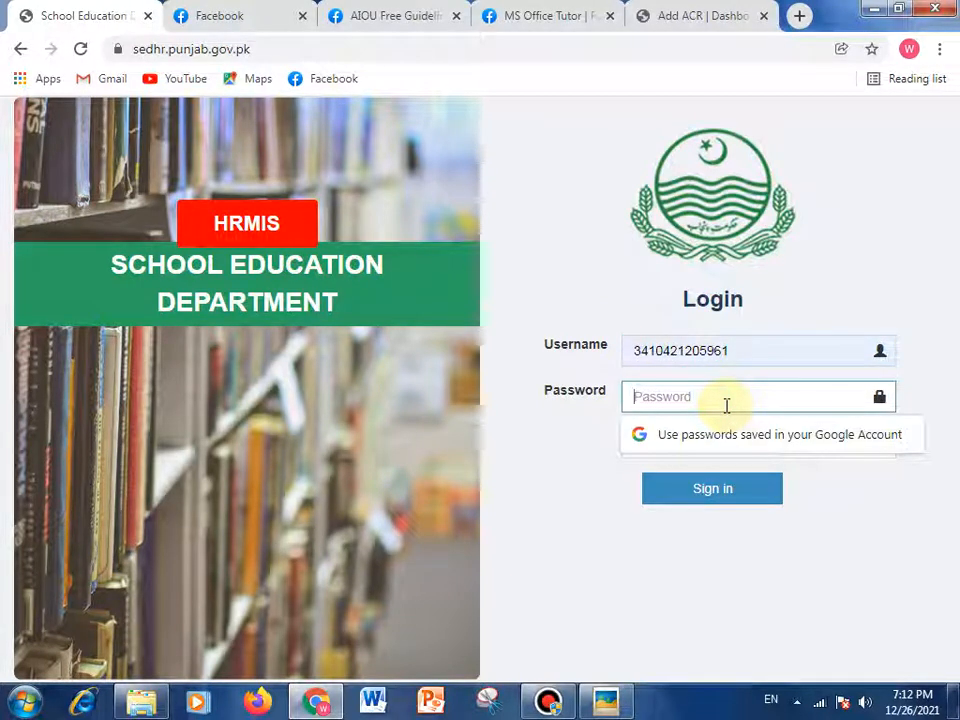
text(••••)
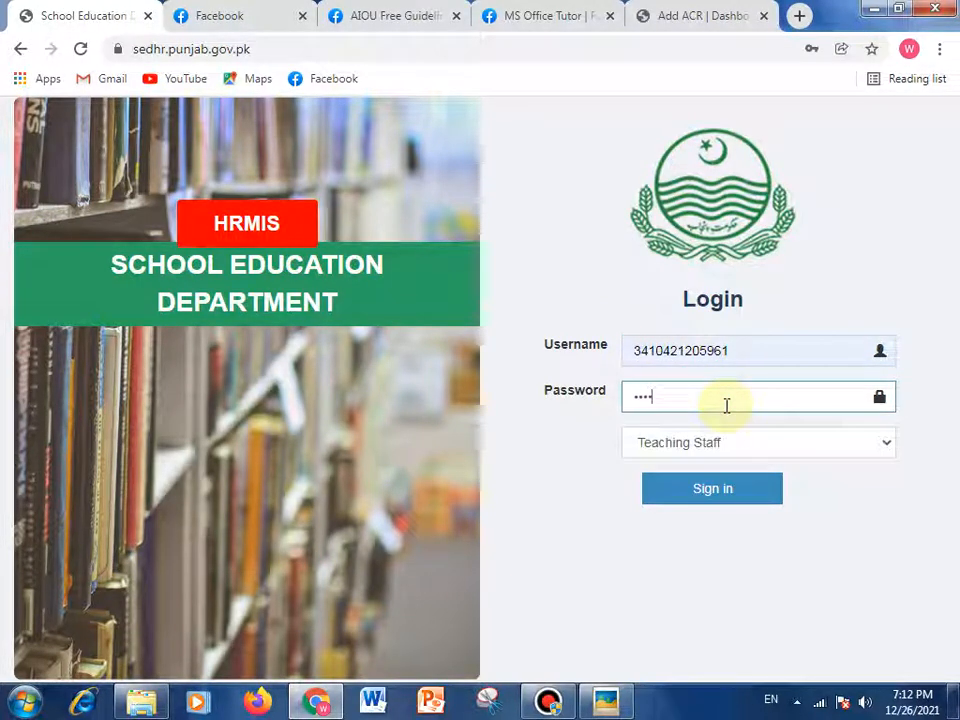
key(Return)
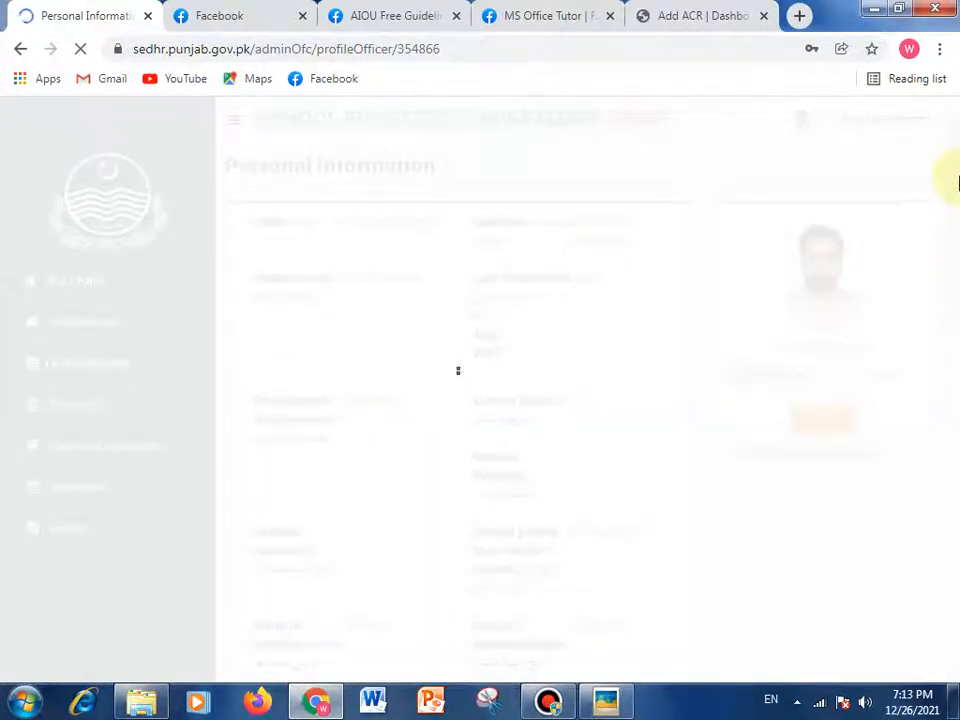
Open the PER | ACR Apply listing from the profile page and start adding a new ACR
click(958, 450)
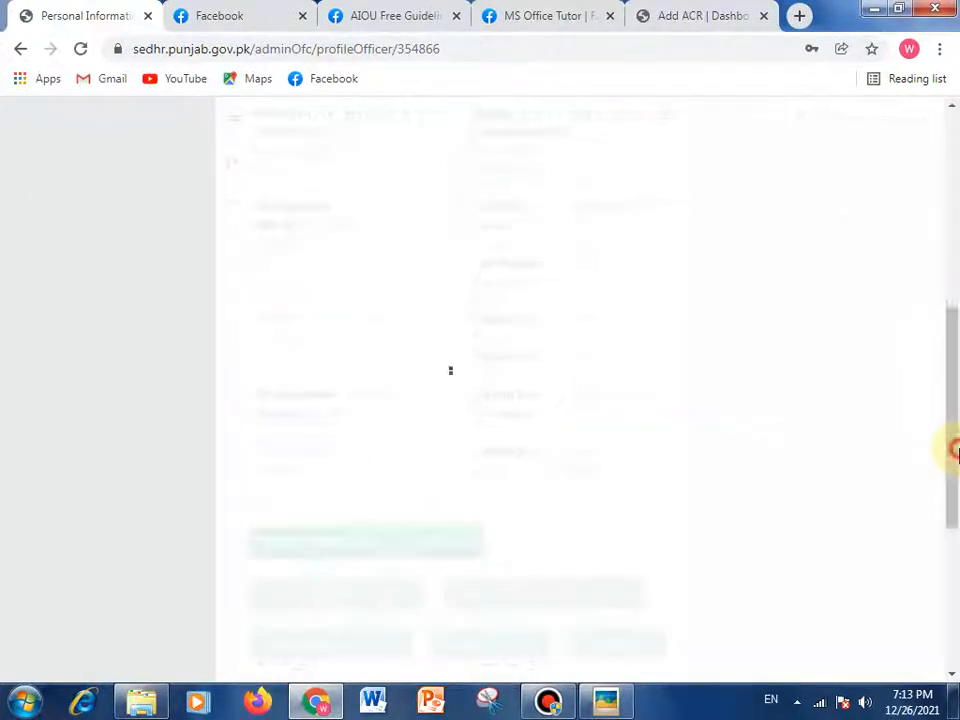
drag(956, 395, 949, 414)
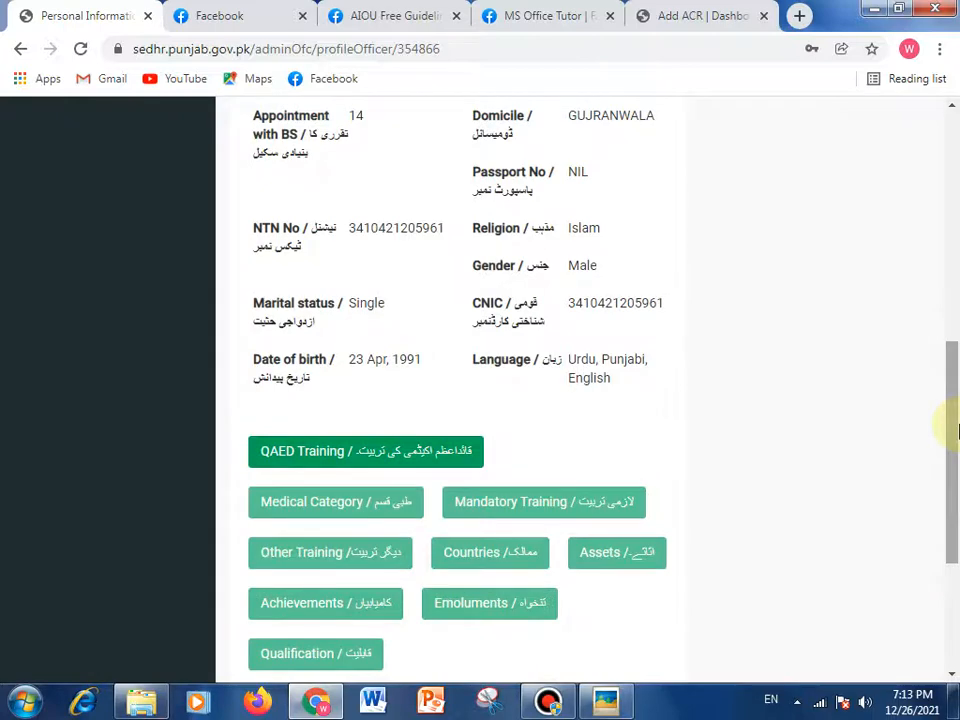
drag(949, 369, 955, 147)
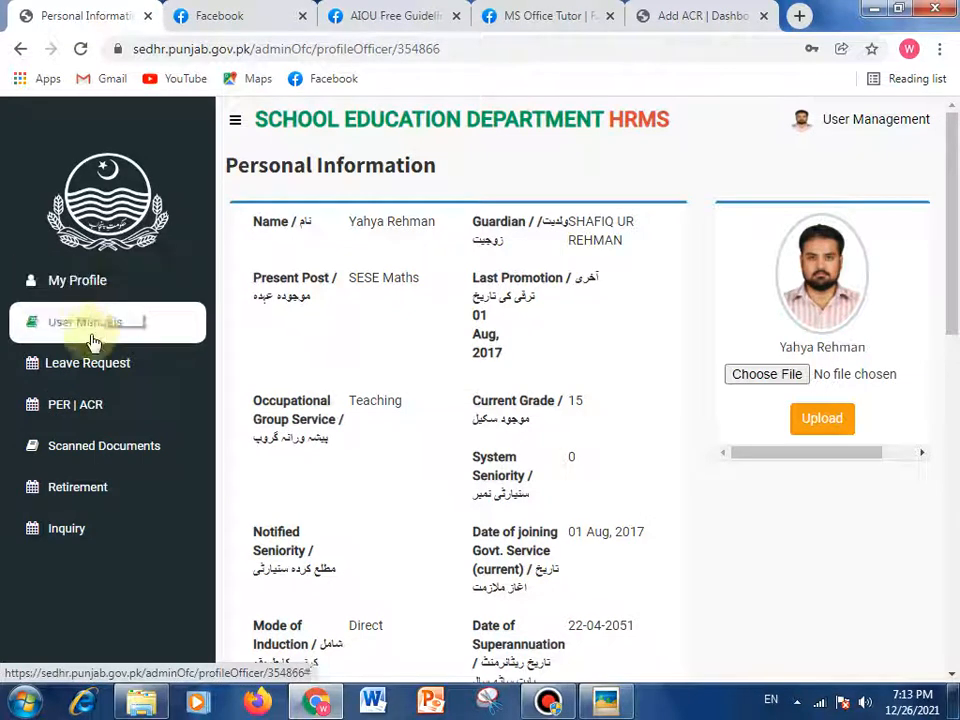
click(88, 412)
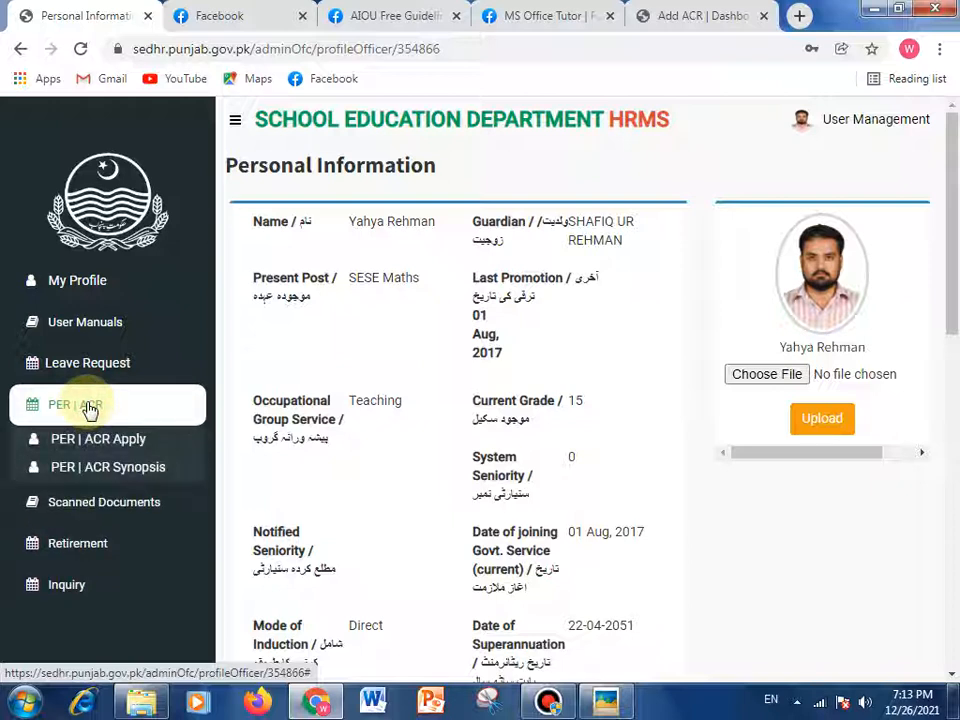
click(135, 442)
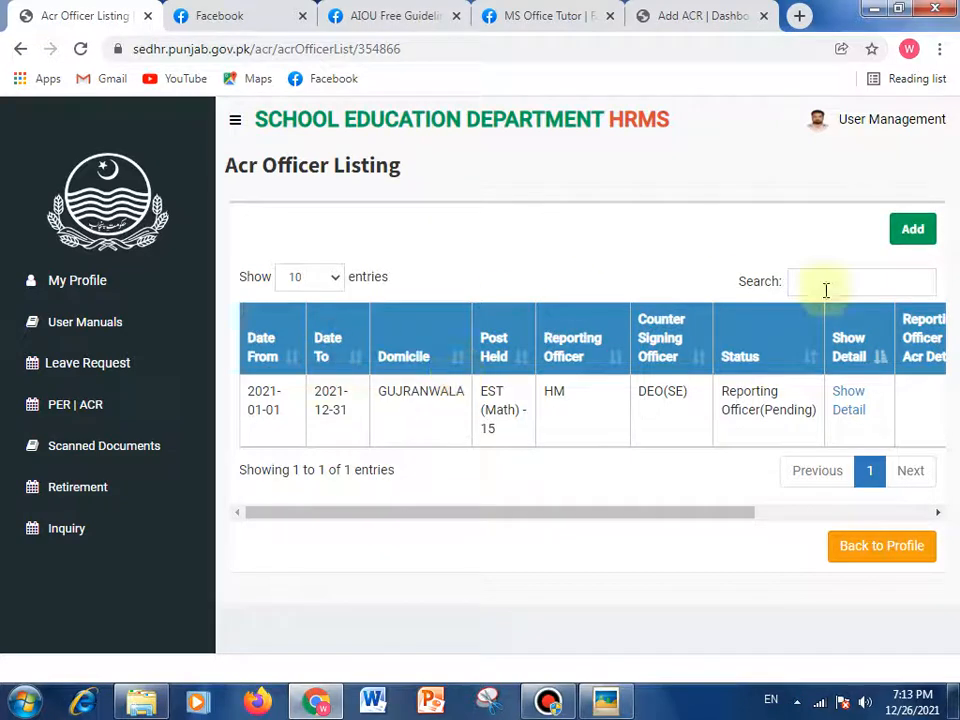
drag(730, 514, 955, 180)
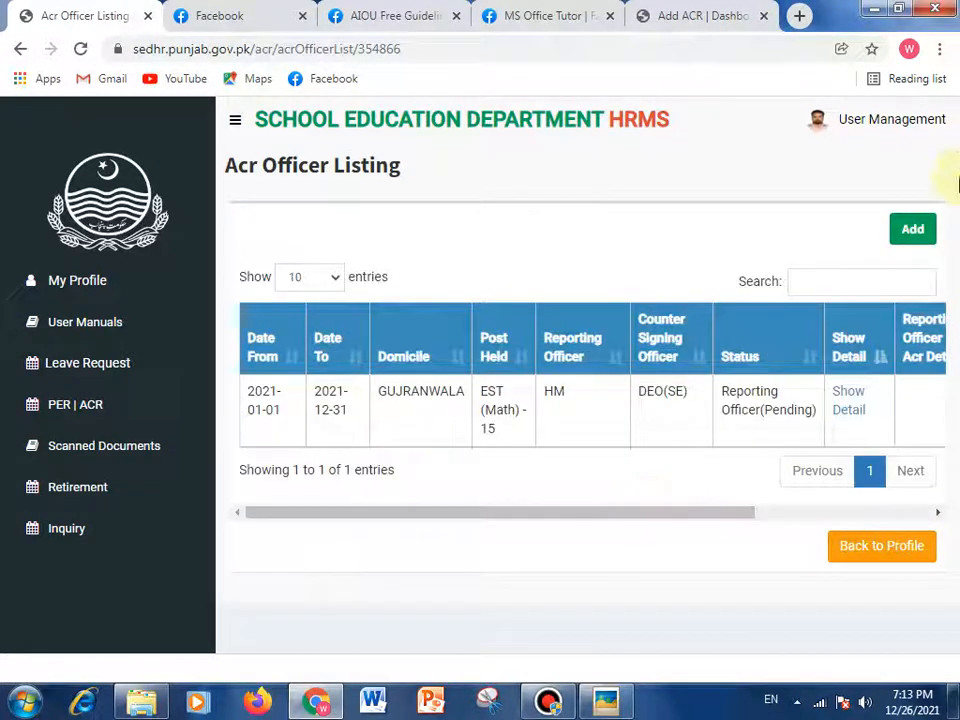
click(922, 232)
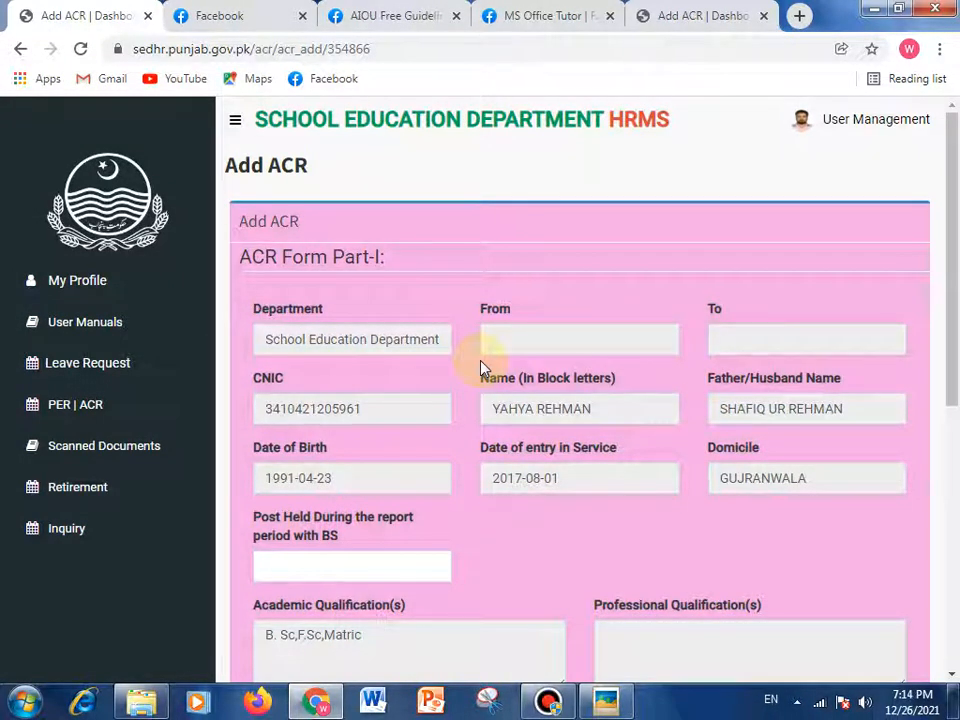
double_click(393, 409)
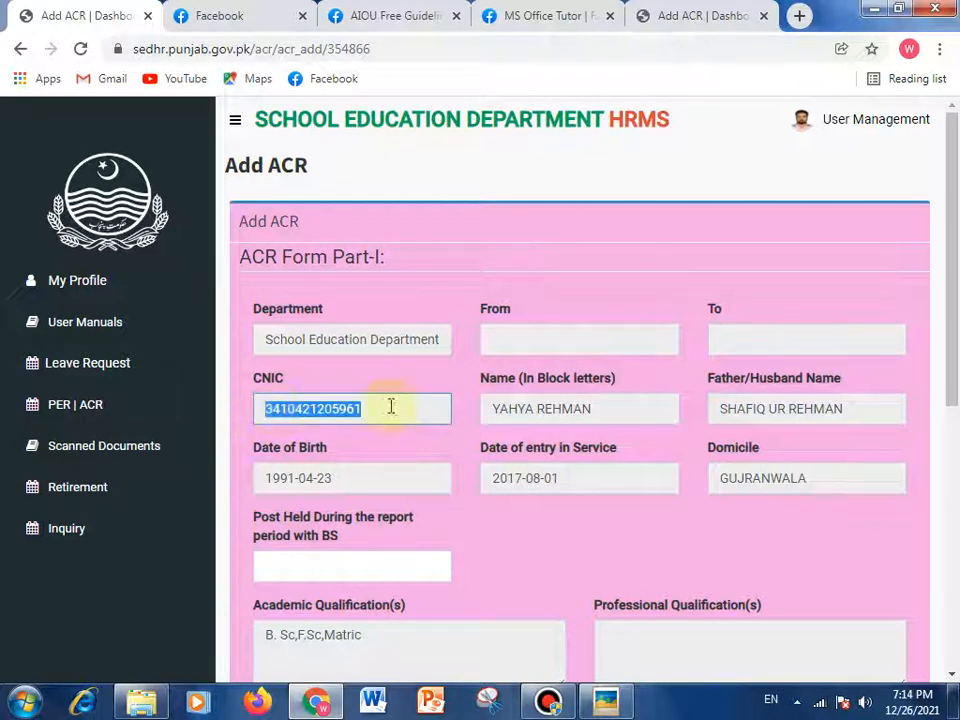
click(605, 408)
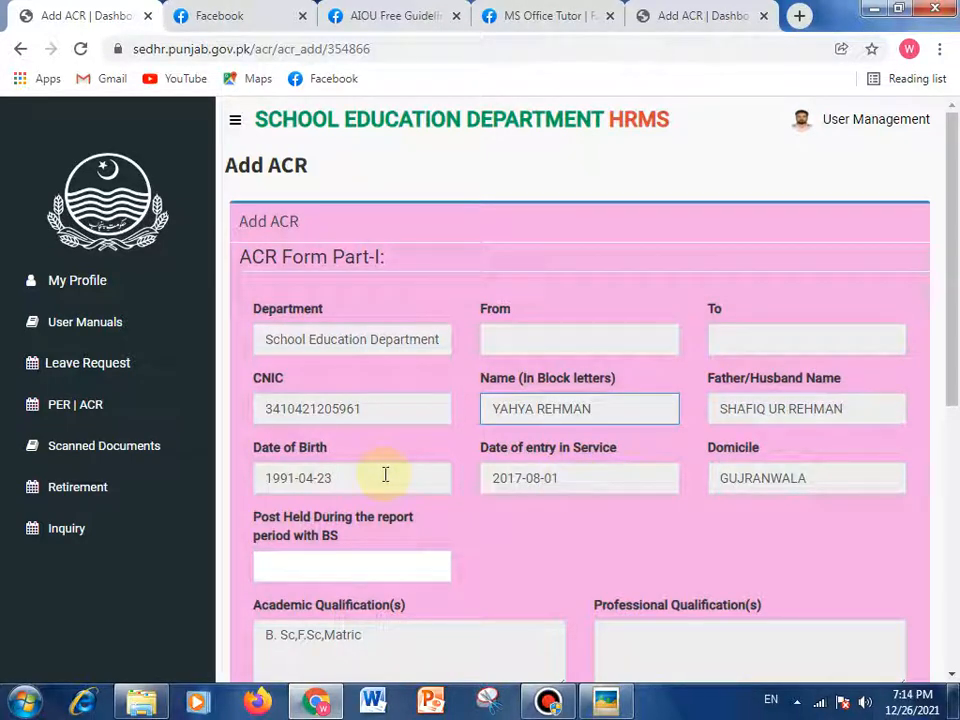
click(538, 345)
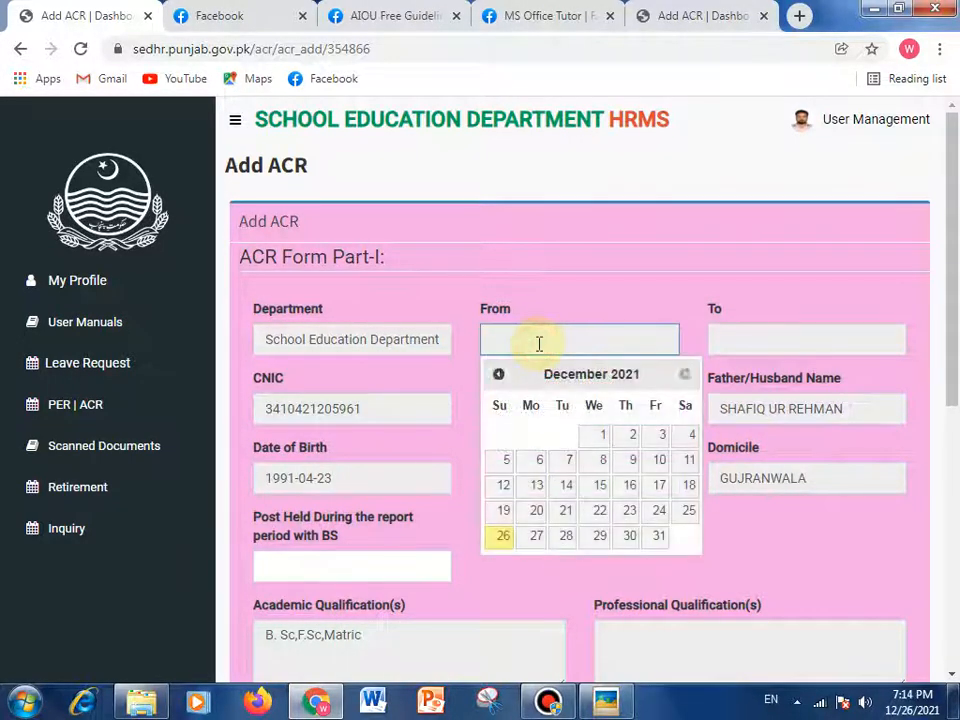
click(554, 249)
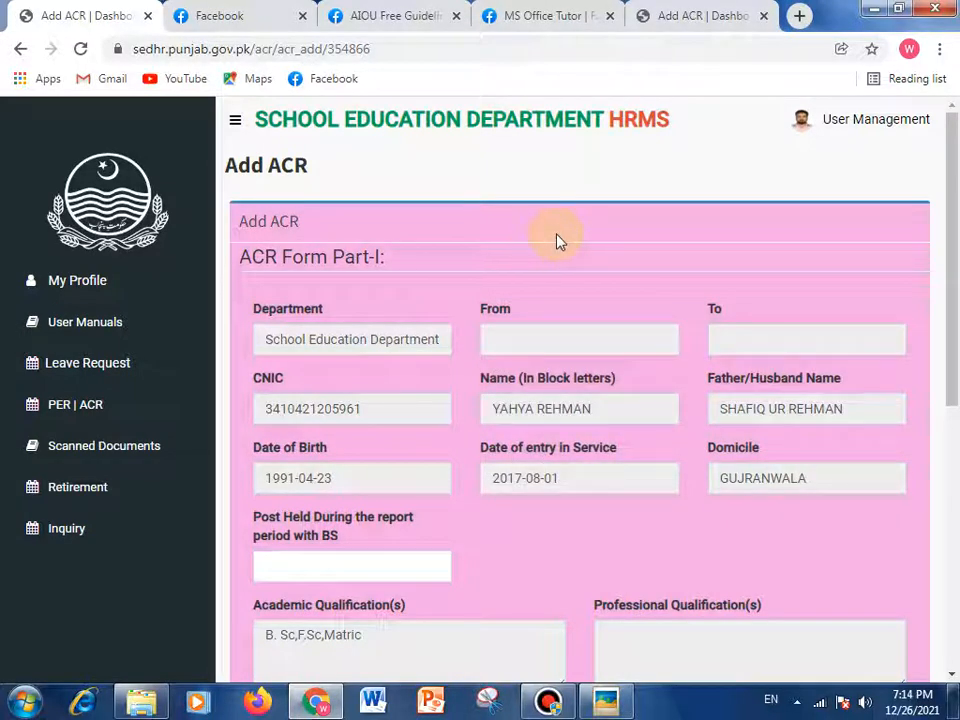
Set the From date in ACR Form Part-I to 2021-01-01
click(562, 339)
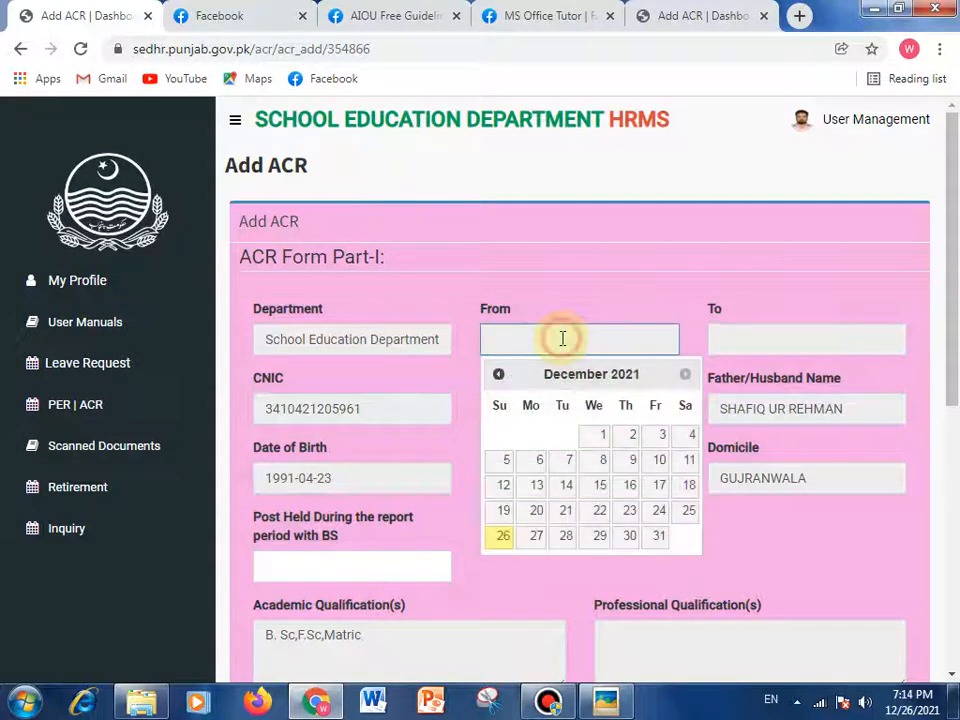
click(505, 375)
click(505, 375)
click(505, 375)
click(505, 375)
click(505, 375)
click(505, 375)
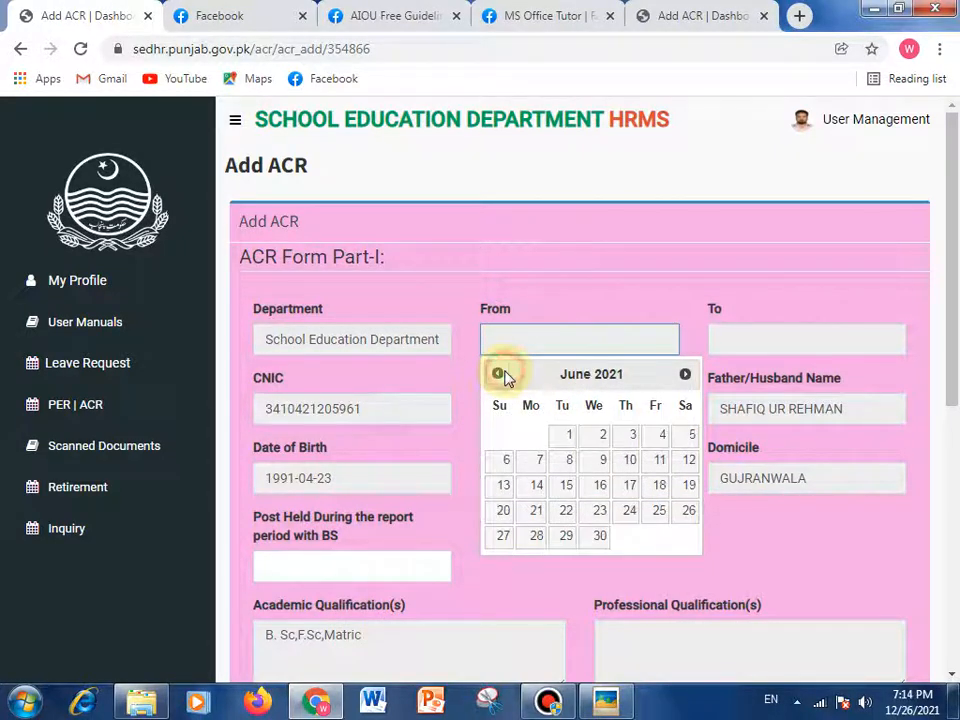
click(500, 375)
click(500, 375)
click(500, 375)
click(500, 375)
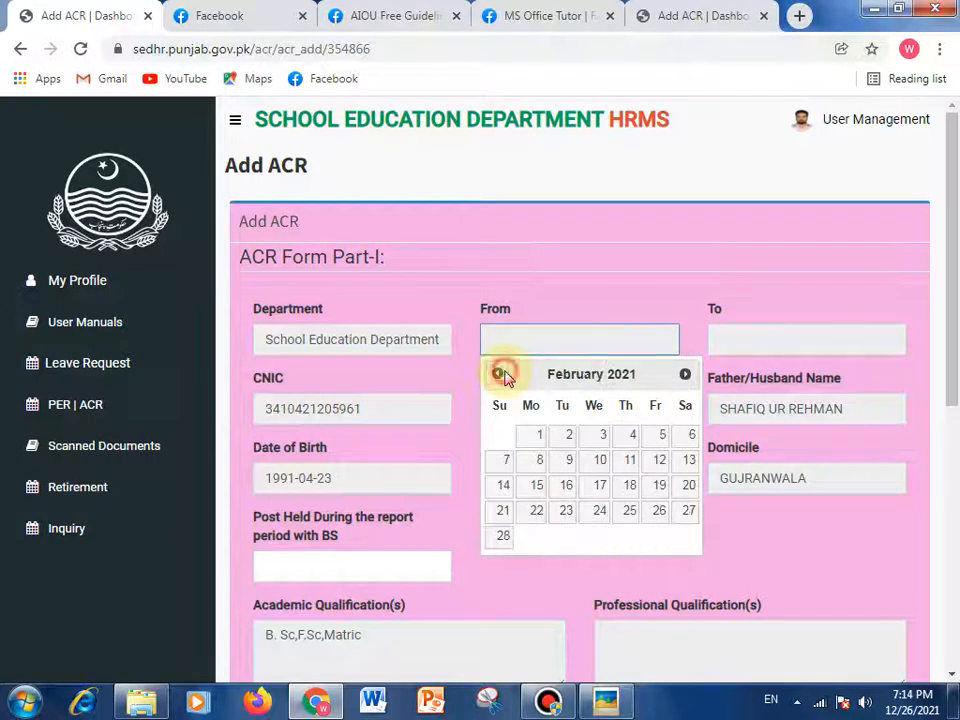
click(503, 375)
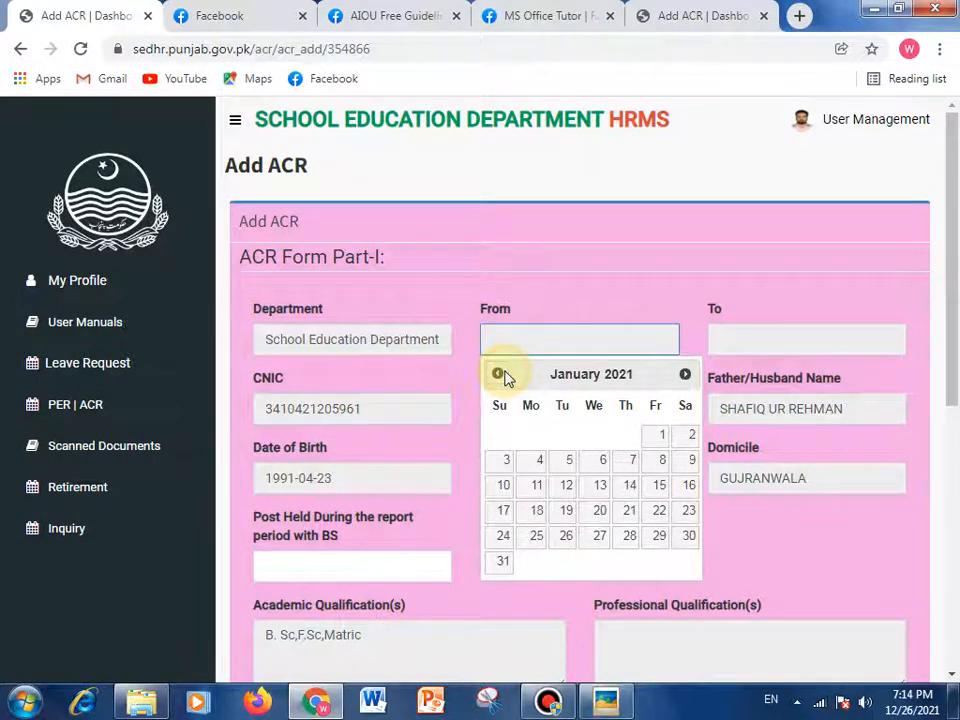
click(657, 440)
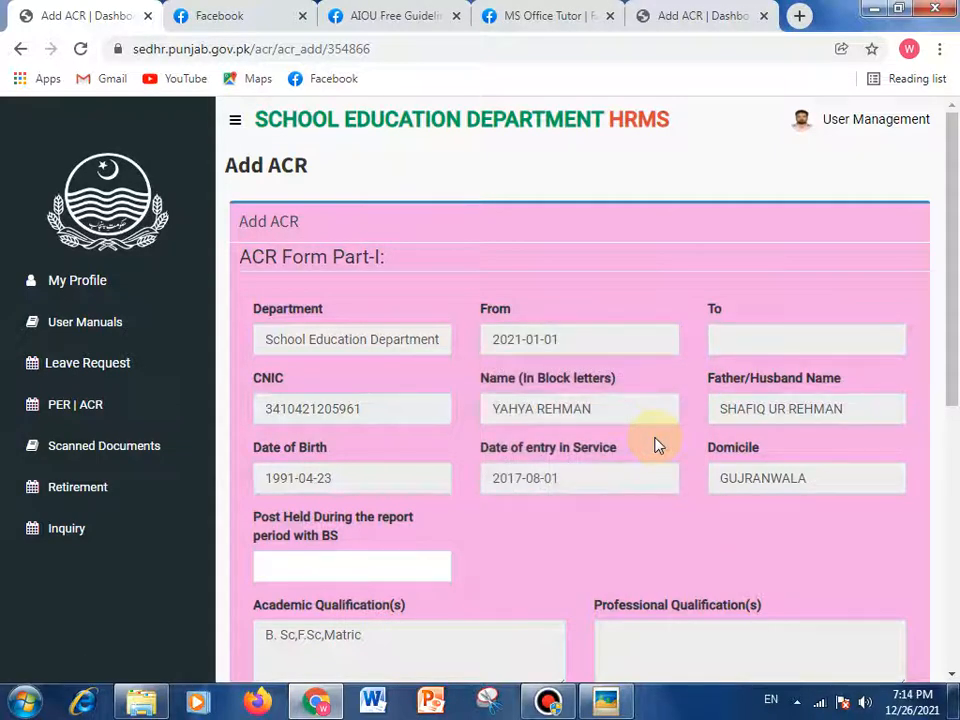
Set the To date in ACR Form Part-I to 2021-06-30
click(747, 339)
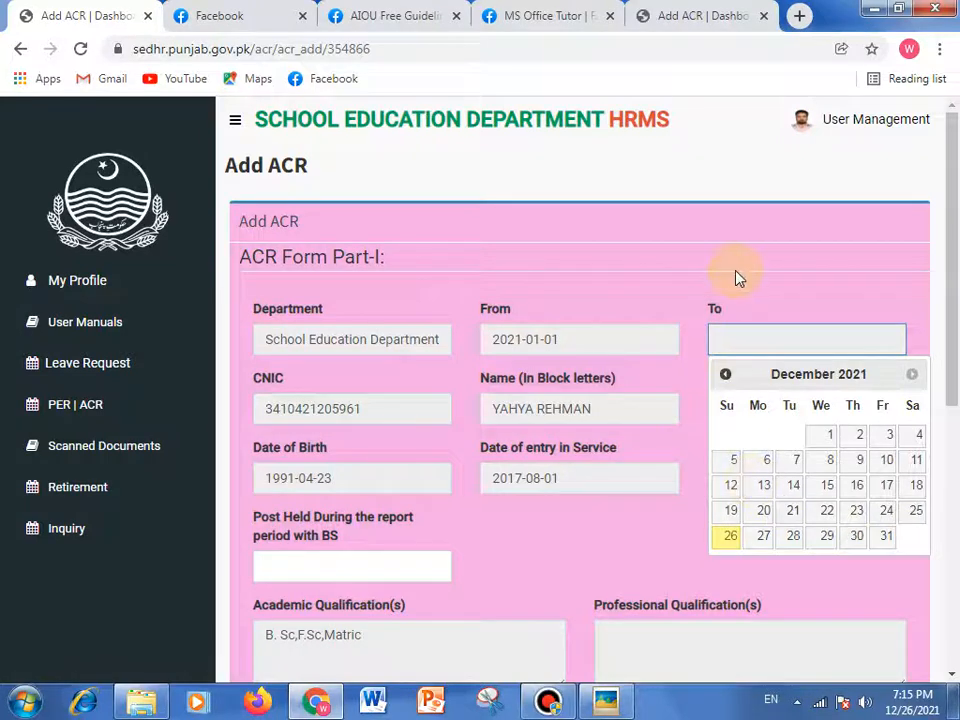
click(725, 374)
click(725, 374)
click(725, 374)
click(725, 374)
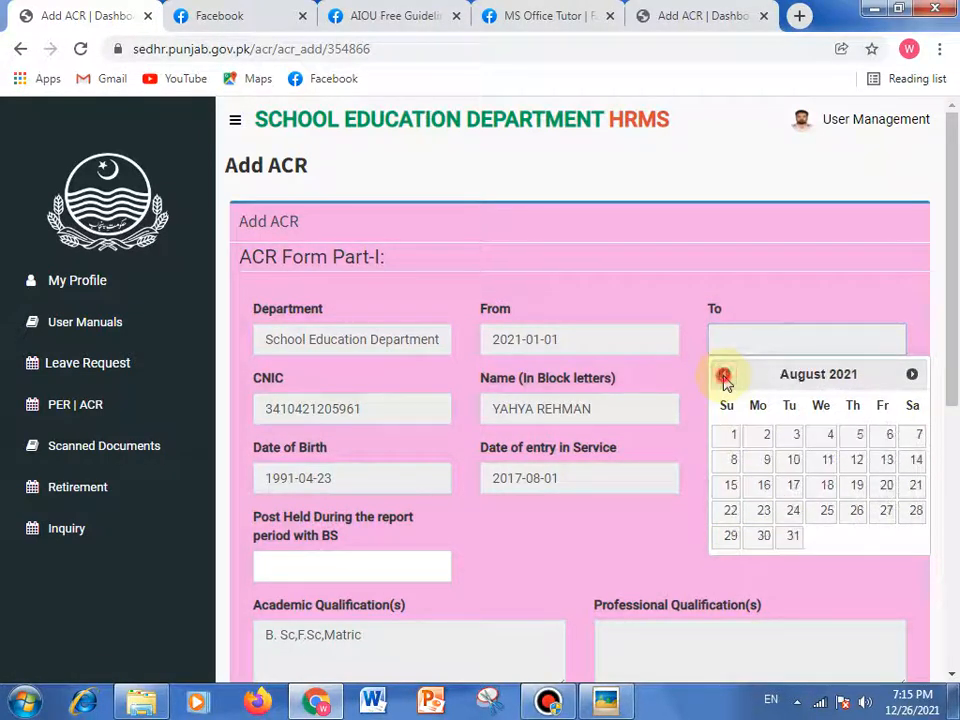
click(725, 374)
click(725, 374)
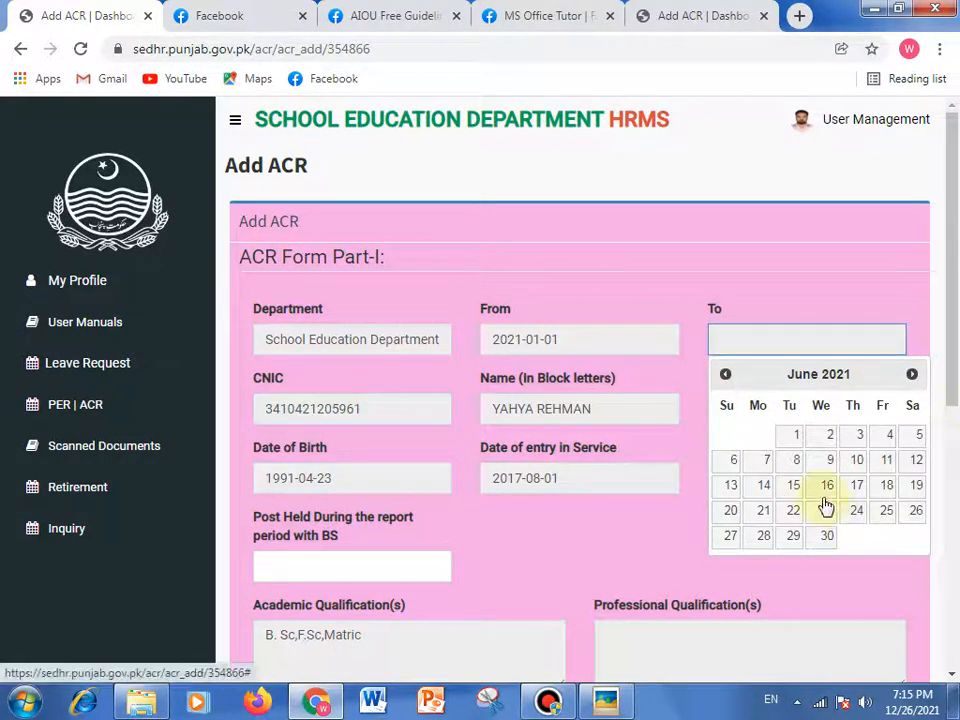
click(827, 536)
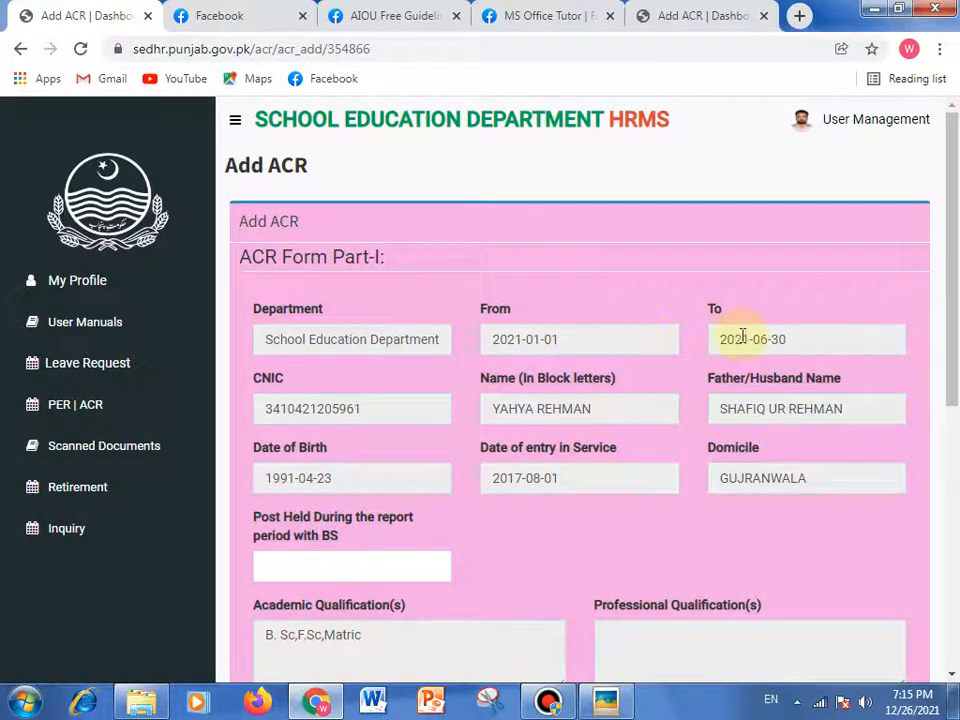
Check the Professional Qualification(s) field and dismiss the Windows color scheme prompt without choosing an option
drag(950, 264, 955, 345)
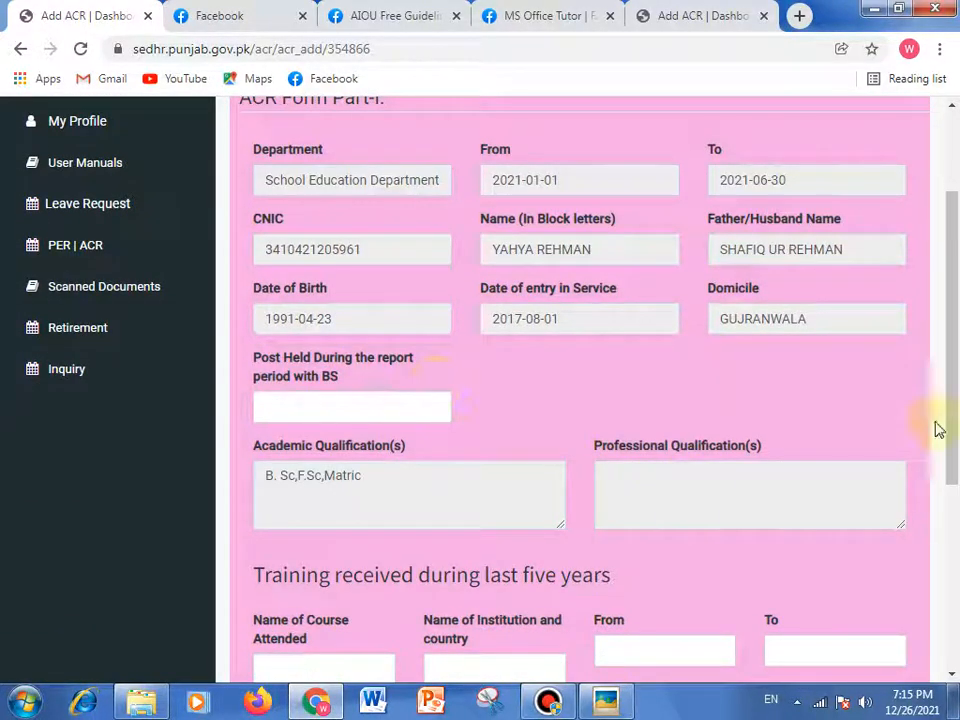
click(794, 497)
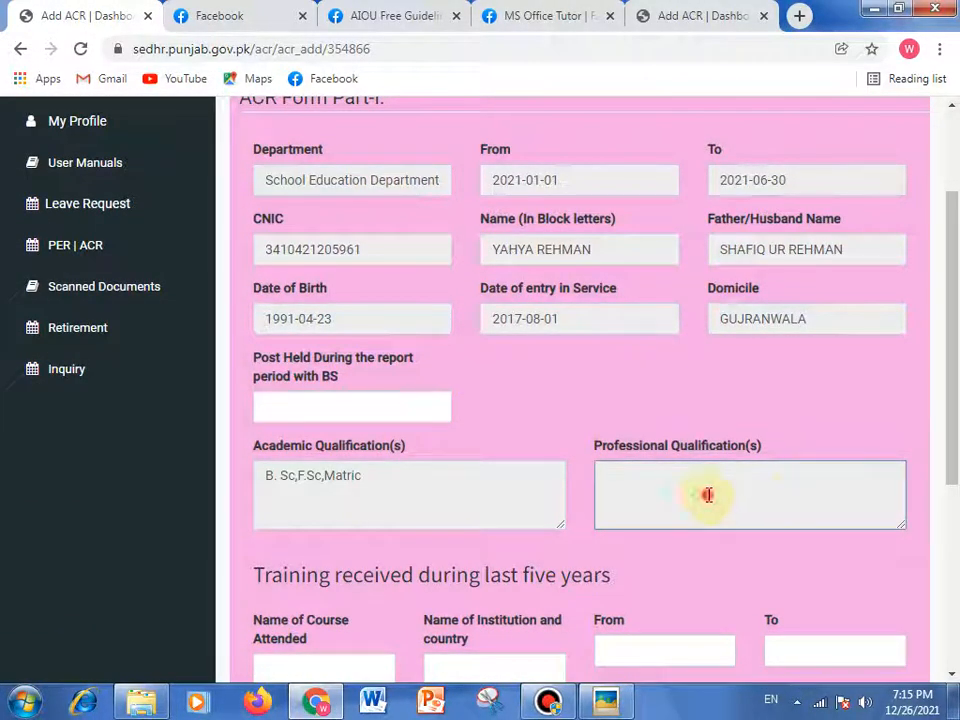
drag(949, 381, 955, 281)
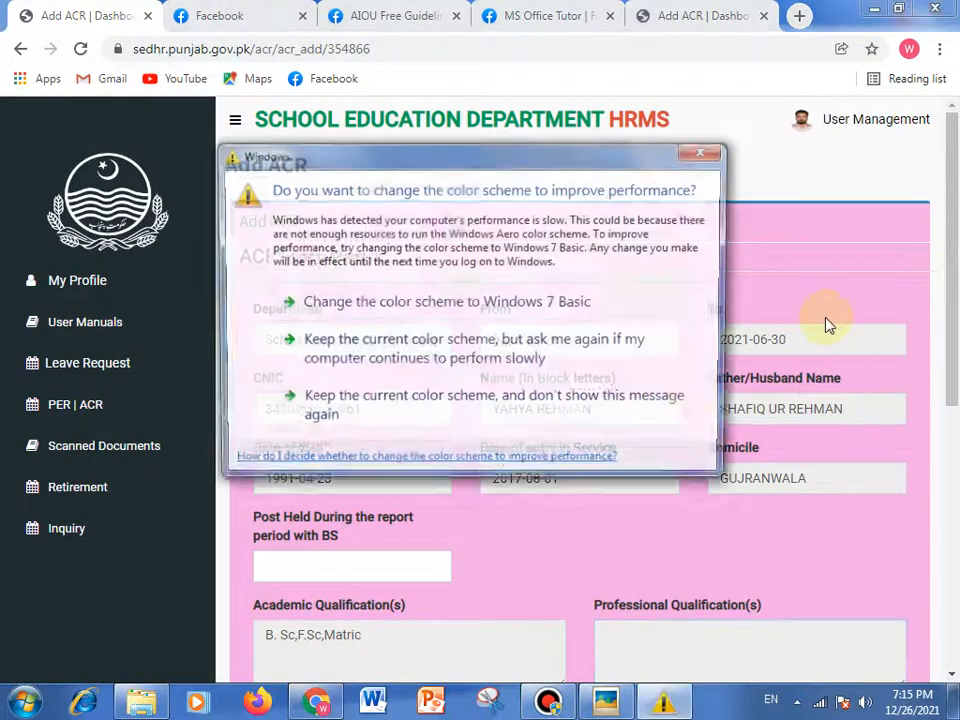
click(706, 151)
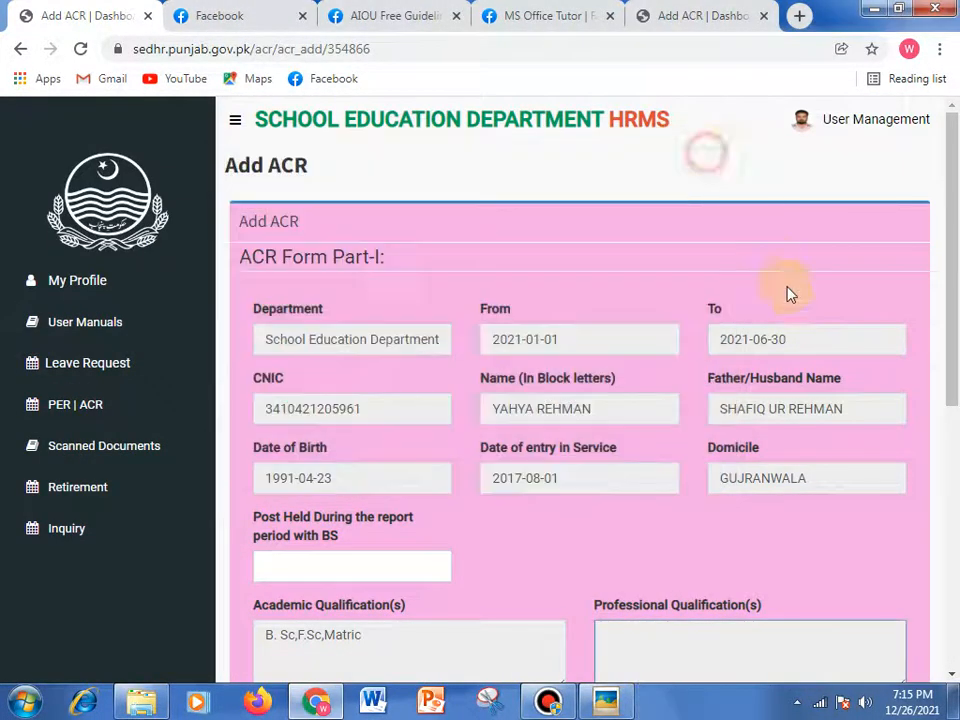
Change the To date in ACR Form Part-I to 2021-12-31
click(807, 339)
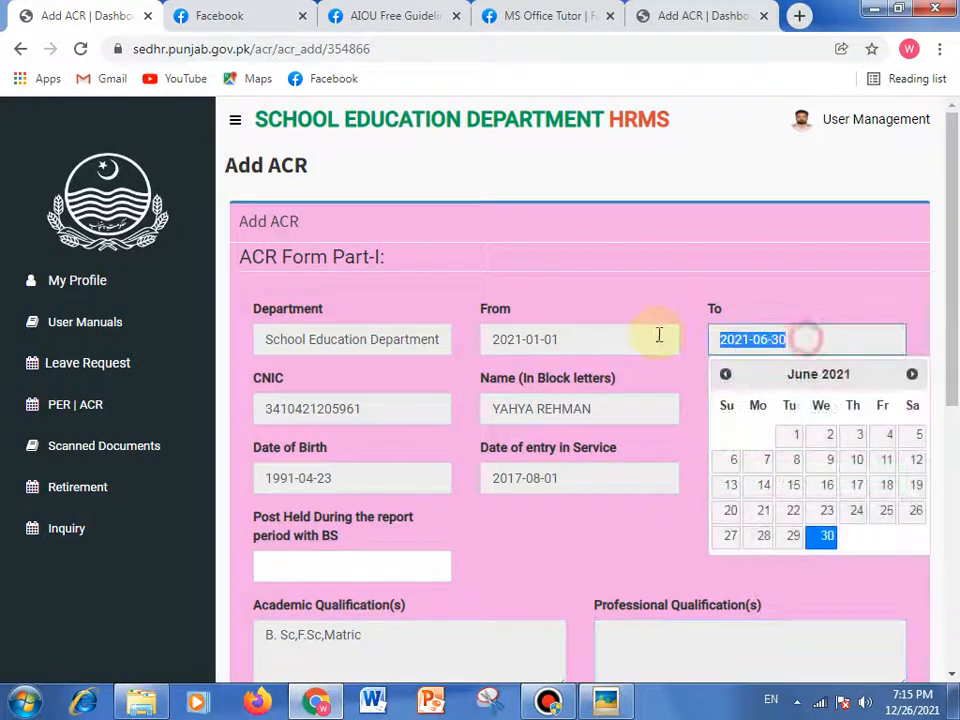
click(912, 374)
click(912, 374)
click(912, 374)
click(912, 374)
click(912, 374)
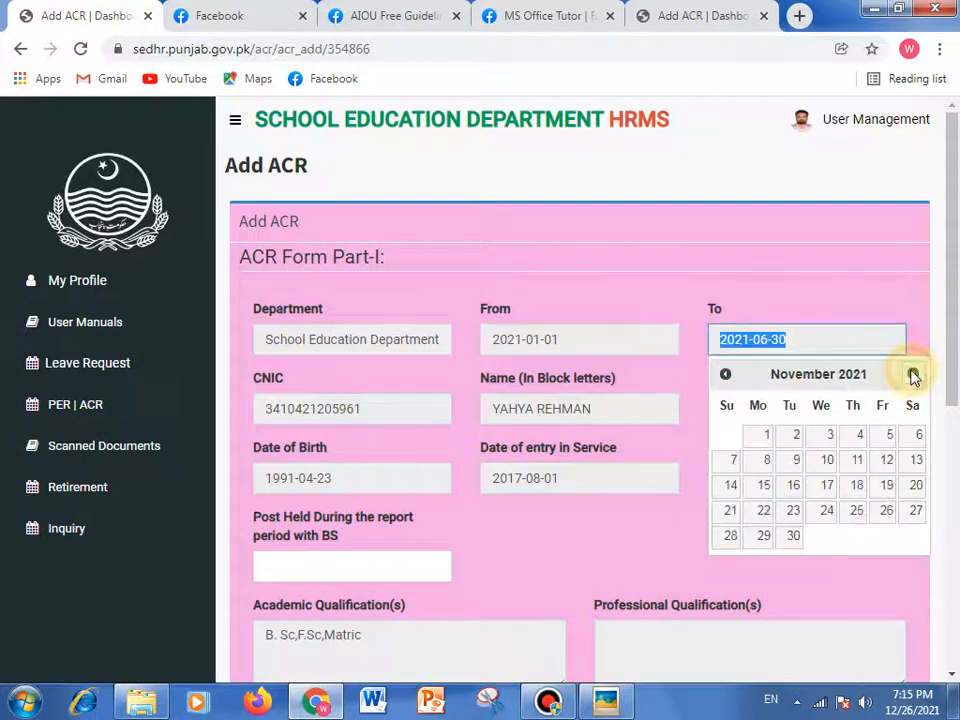
click(912, 374)
click(912, 374)
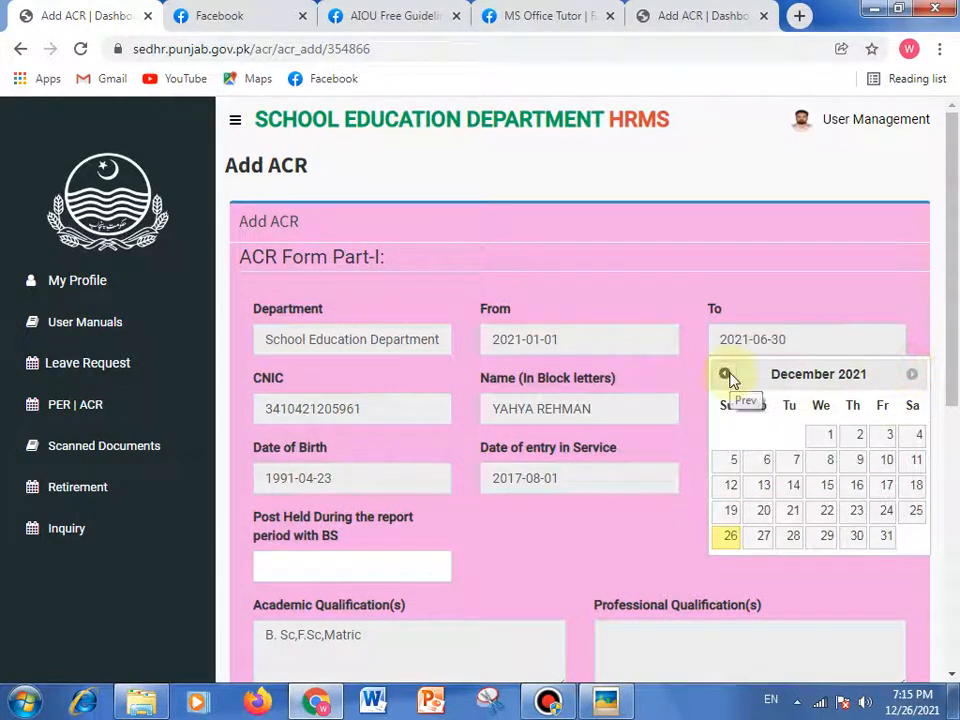
click(886, 540)
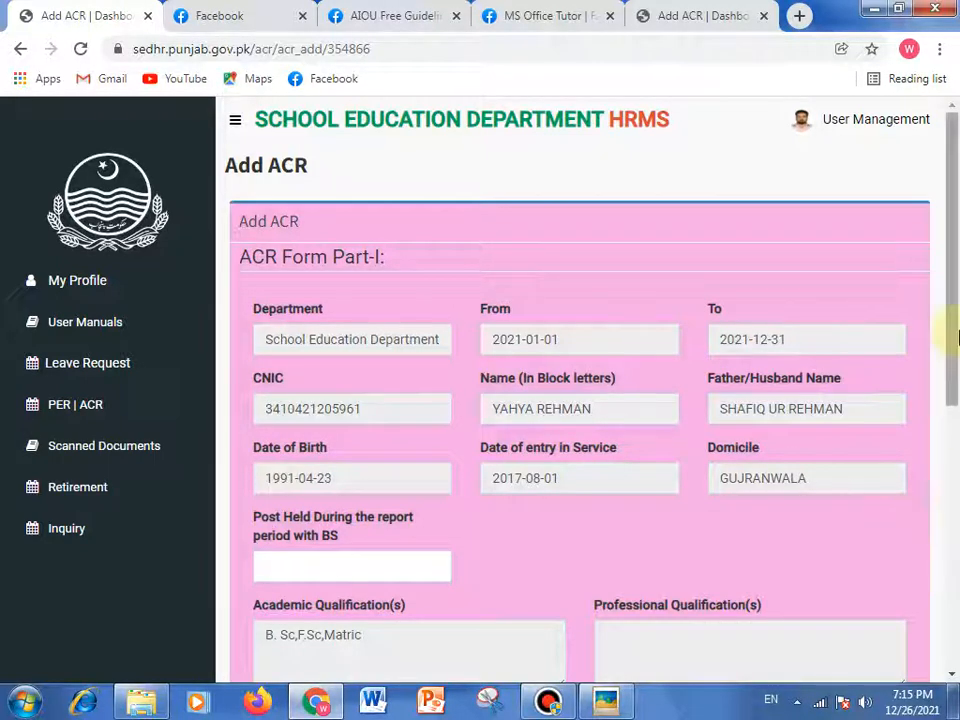
drag(958, 328, 957, 503)
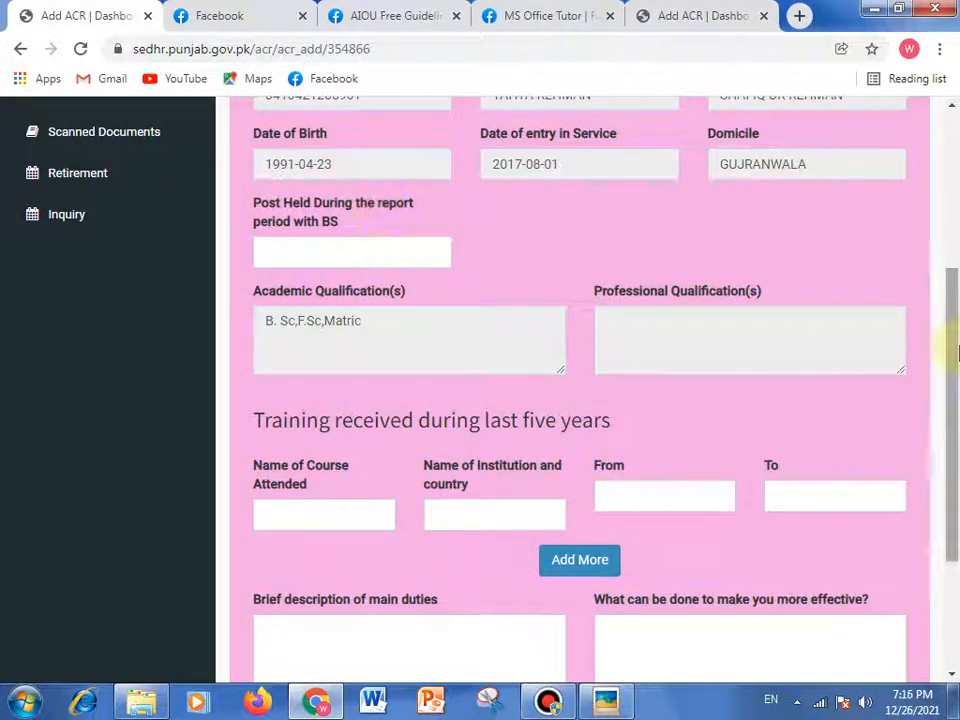
Enter "EST - 15" as the post held during the report period with BS
drag(955, 350, 945, 324)
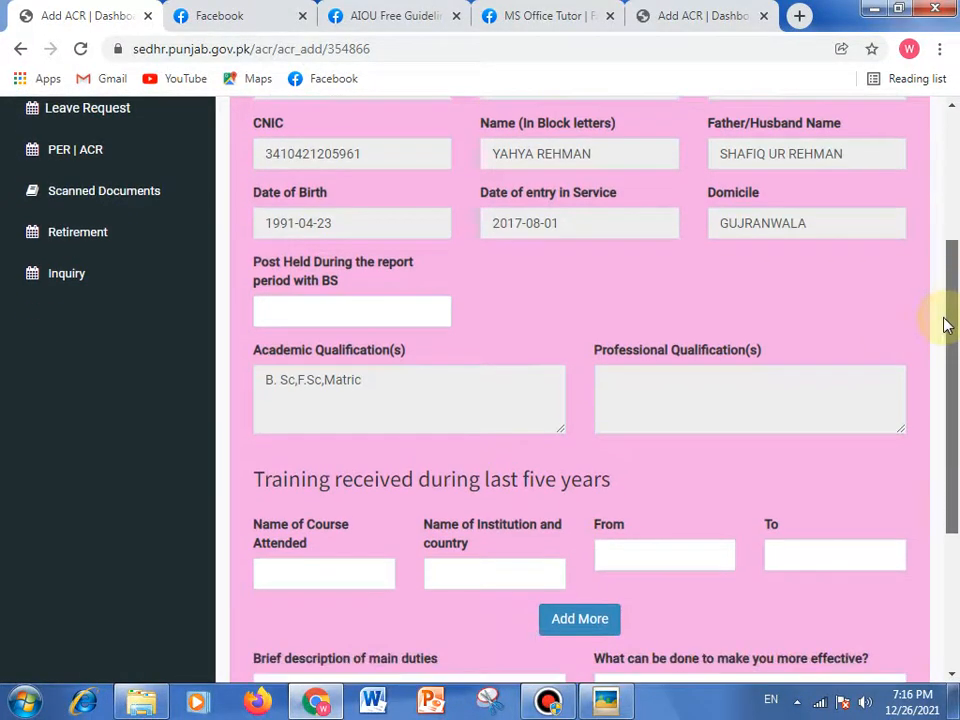
click(401, 310)
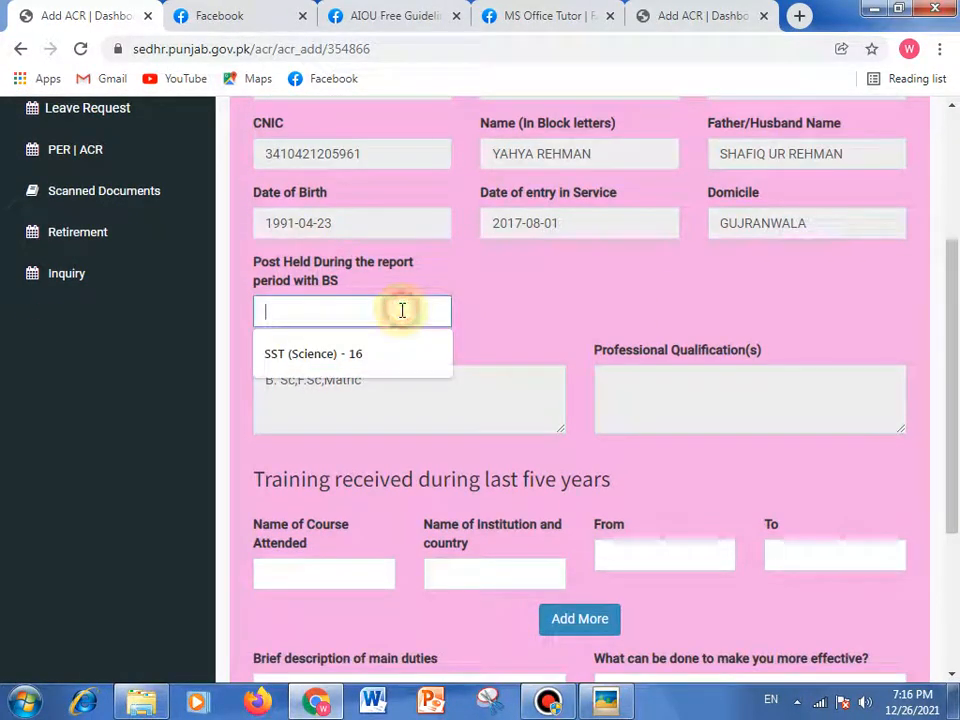
click(779, 314)
click(368, 301)
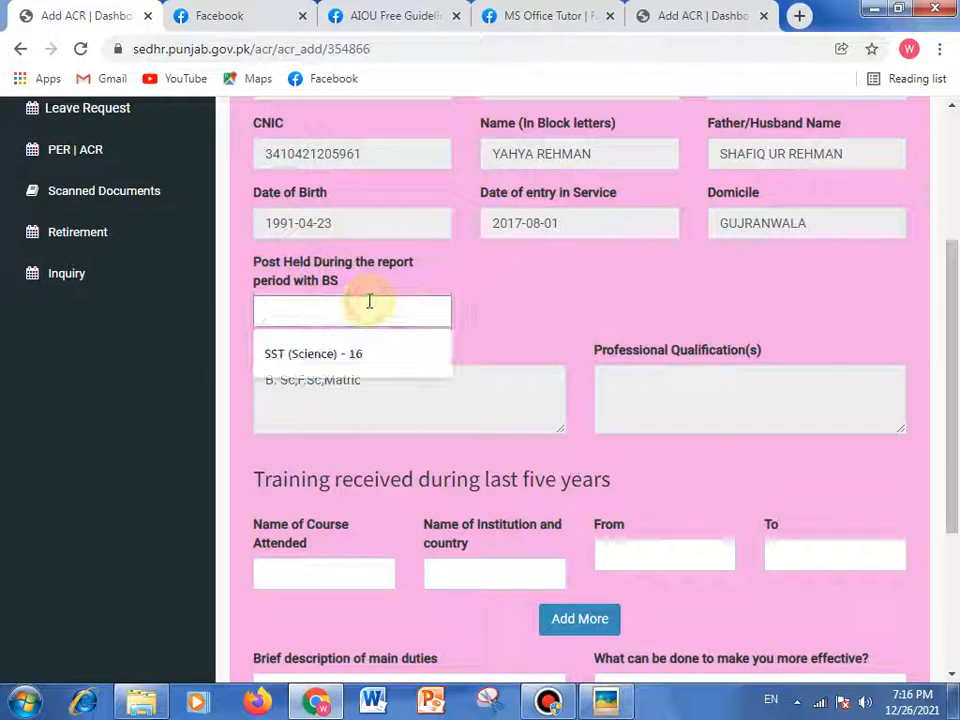
text(EST)
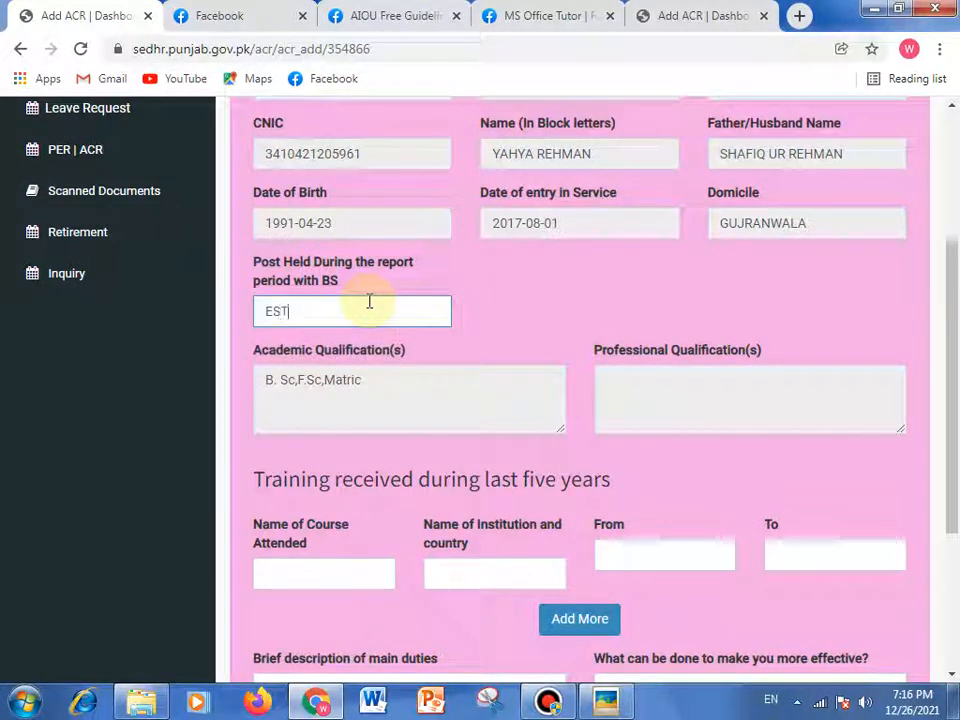
text( -)
text(15)
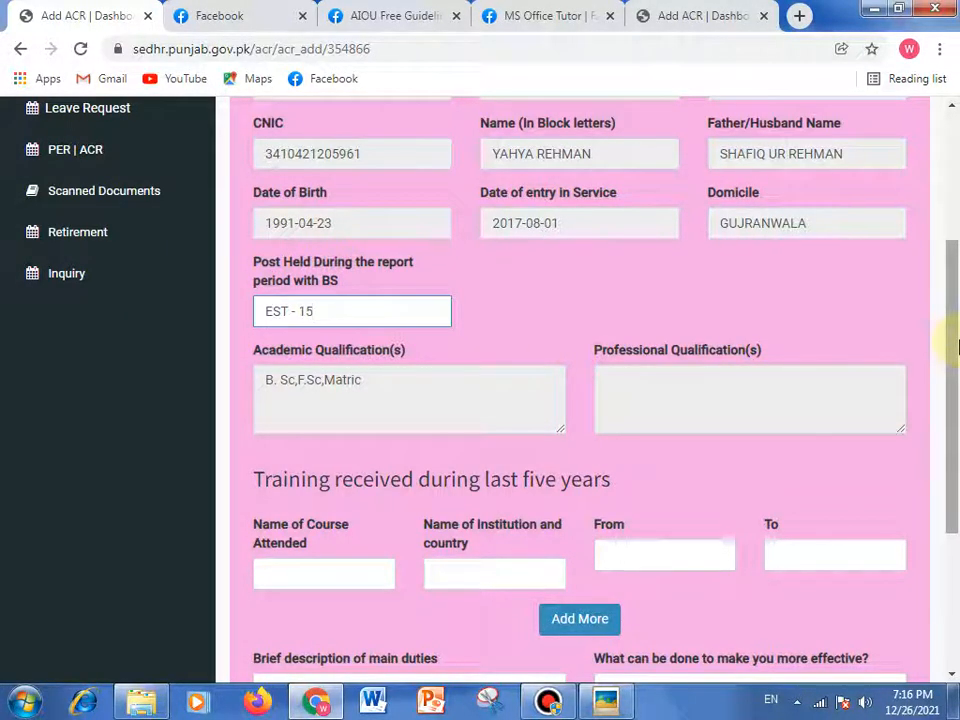
Record "PEELI training" at institution "QAED" under training received during the last five years, leaving its From and To dates blank
drag(953, 343, 953, 430)
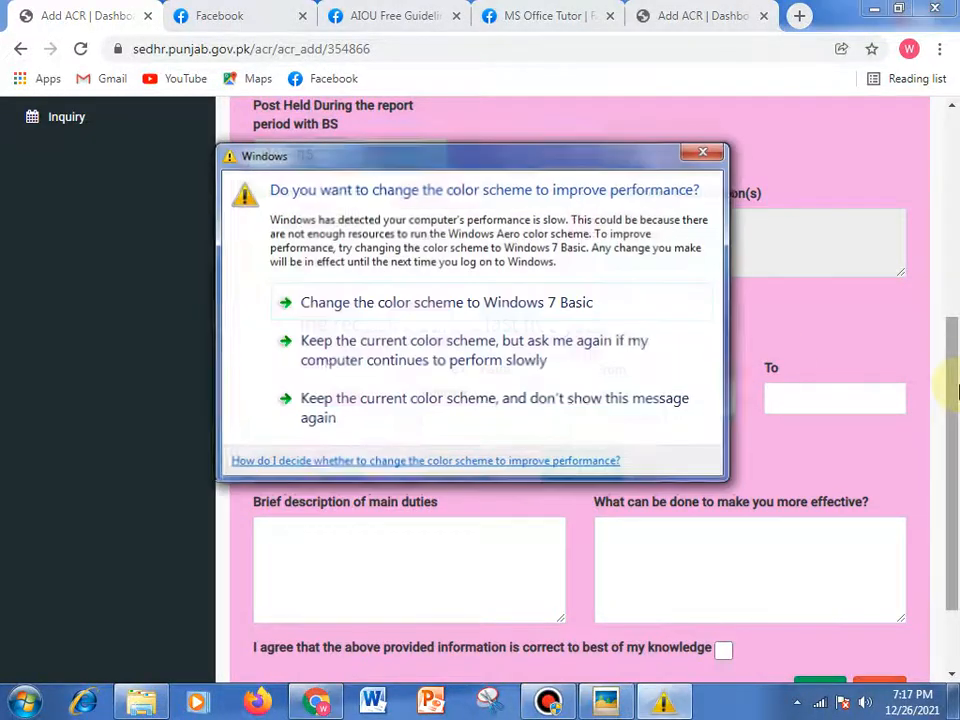
click(705, 154)
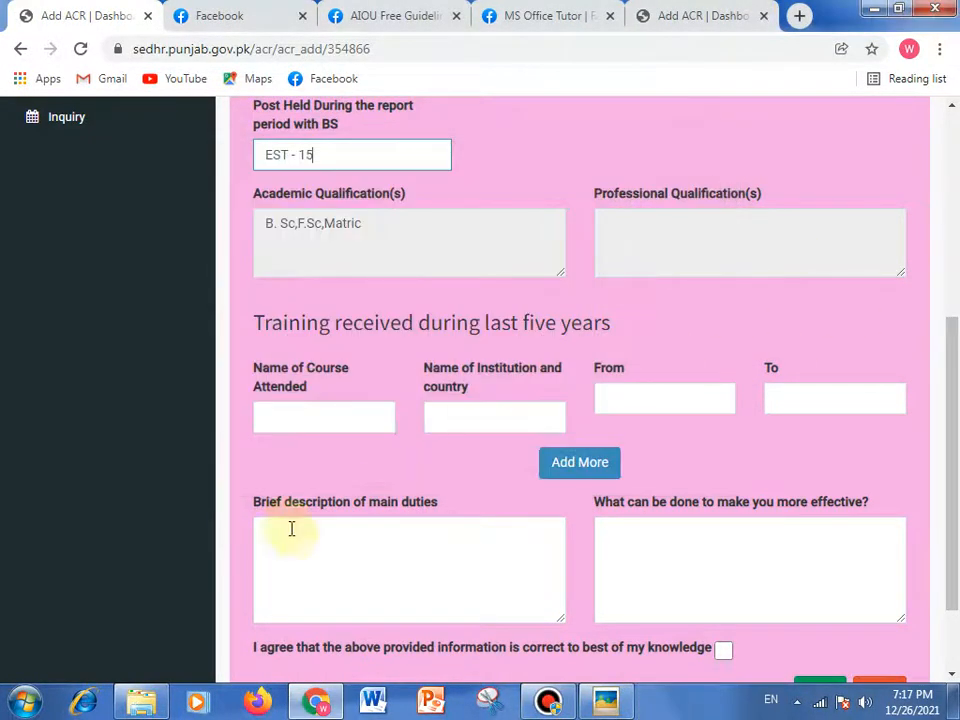
click(339, 412)
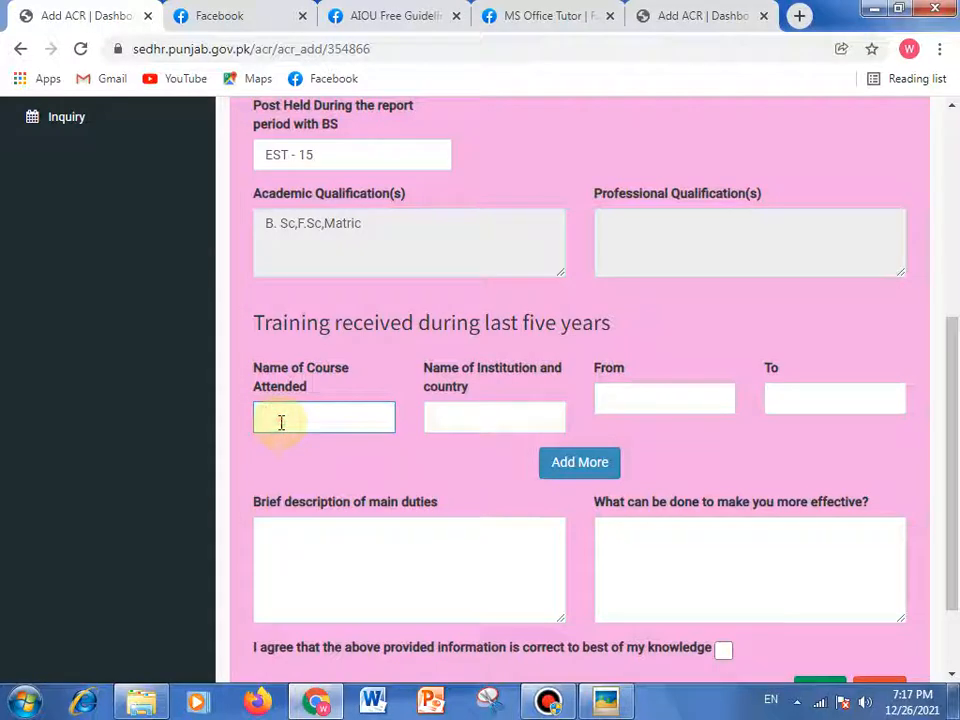
text(FEELI)
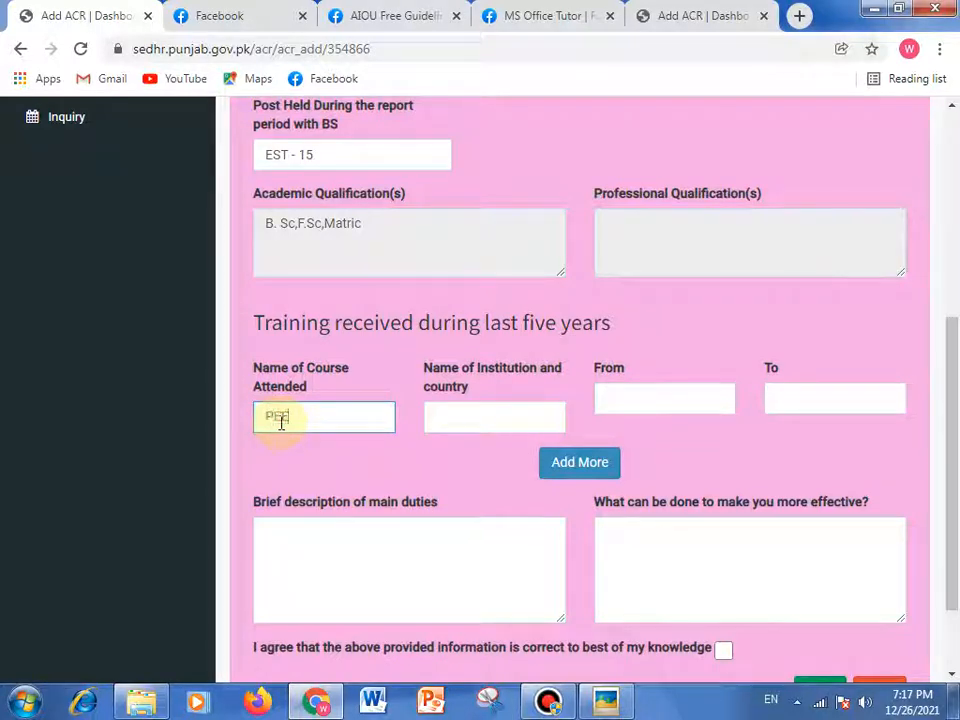
text( training)
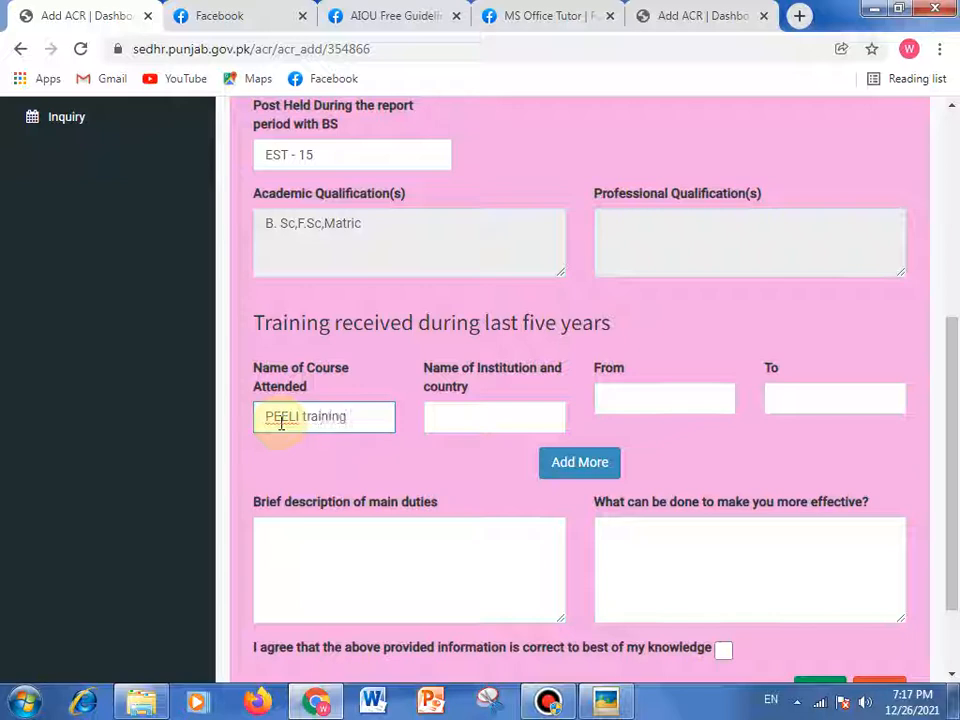
click(489, 418)
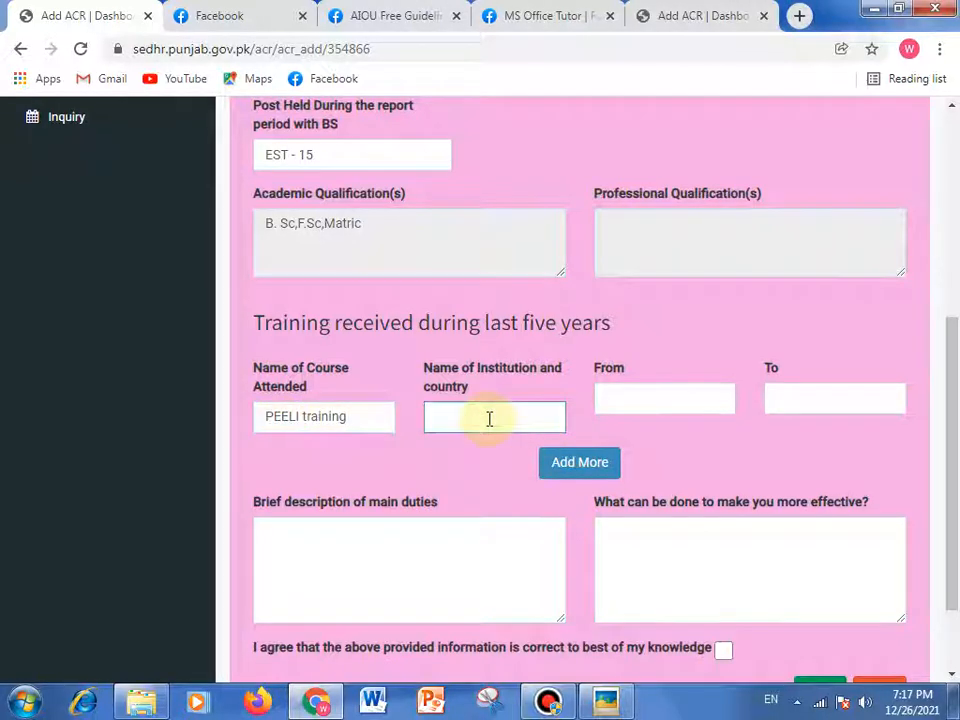
text(QAED)
click(653, 398)
click(850, 397)
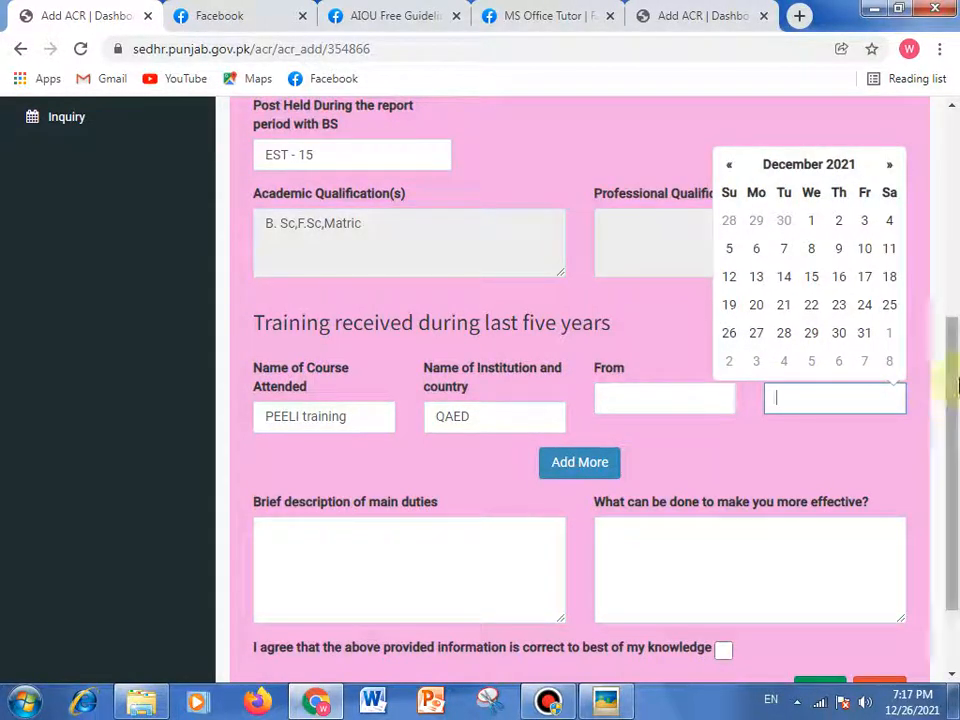
click(800, 445)
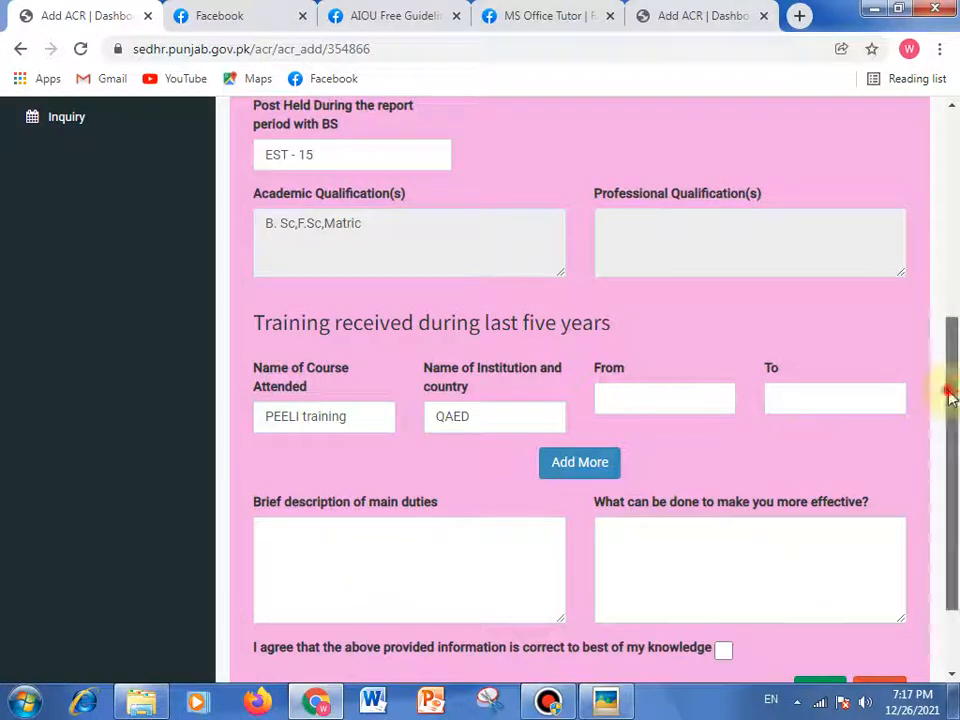
Describe the main duties as a numbered list: "1) Teaching", "2) Class Incharge" and "3) Anti Dengue Focal Person"
drag(949, 392, 955, 474)
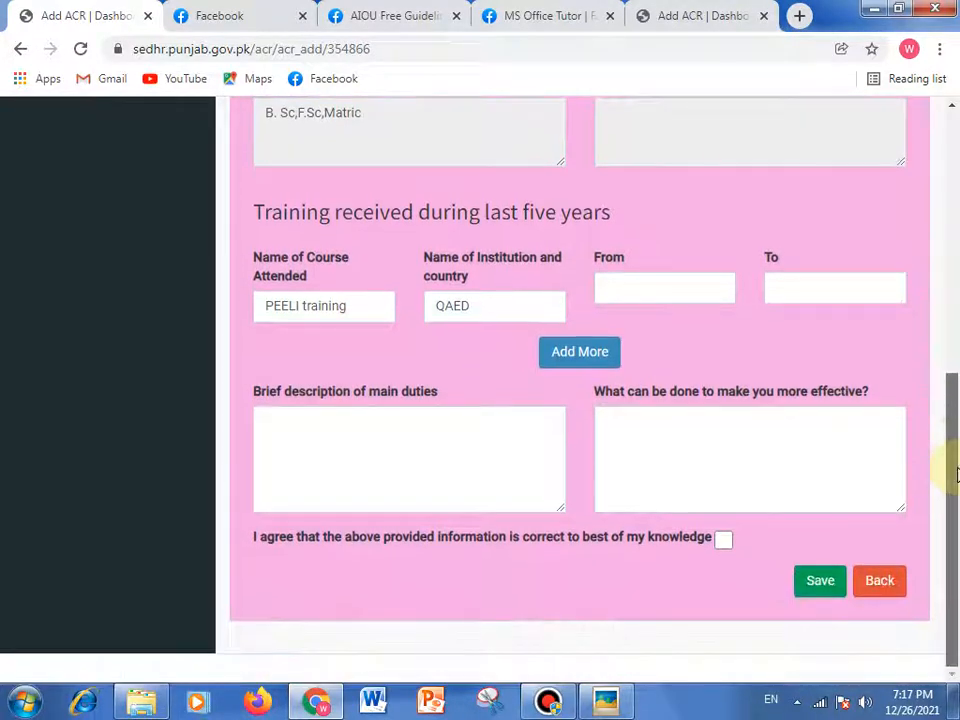
click(356, 450)
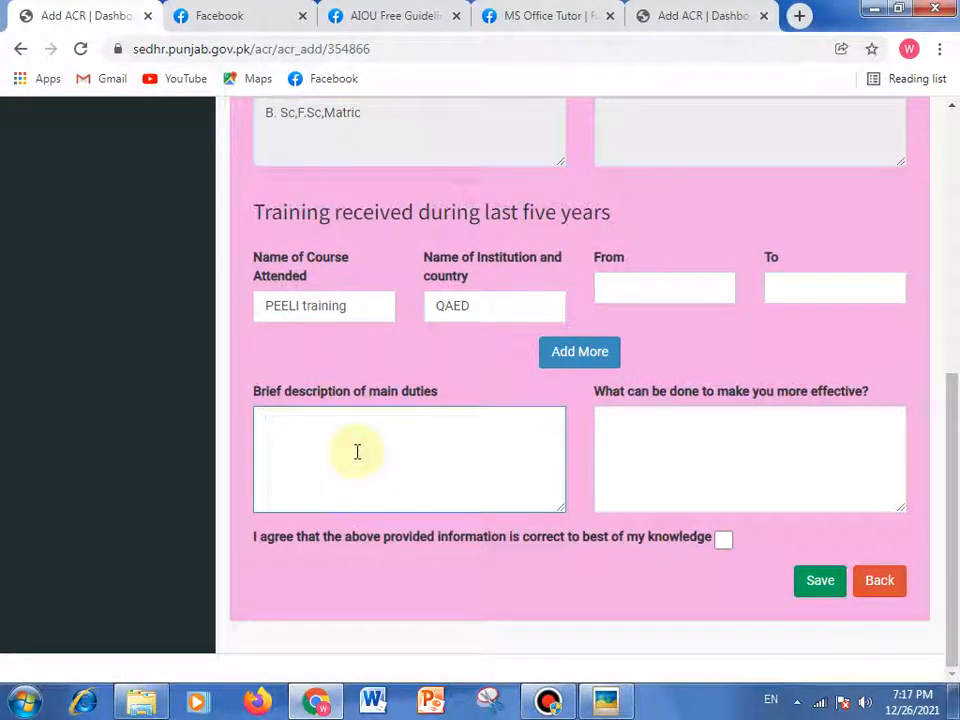
text(1) )
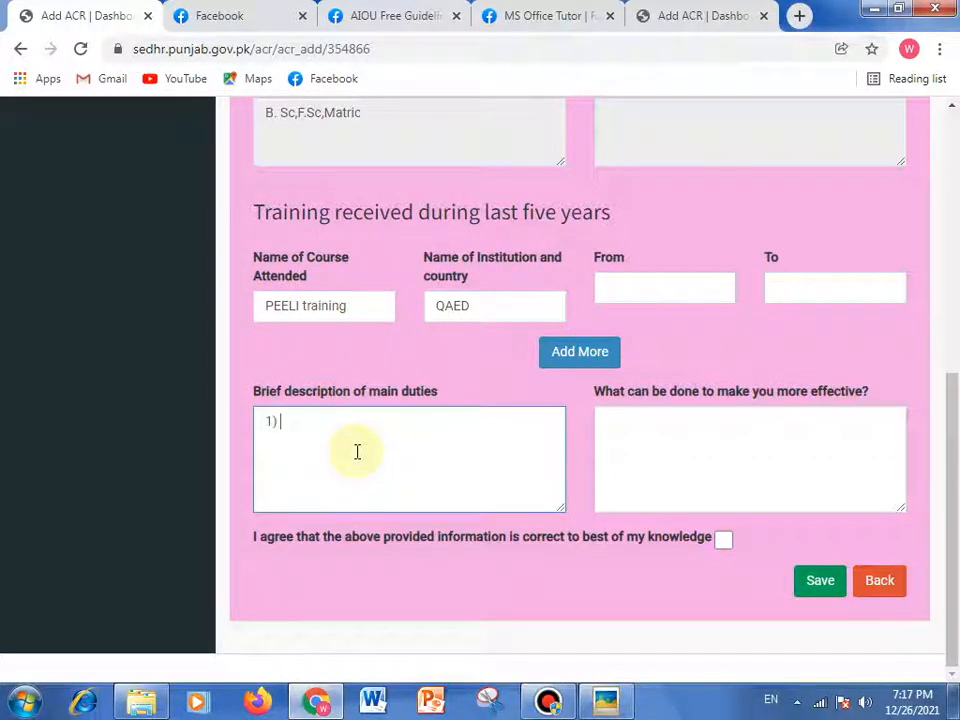
text(Teachin)
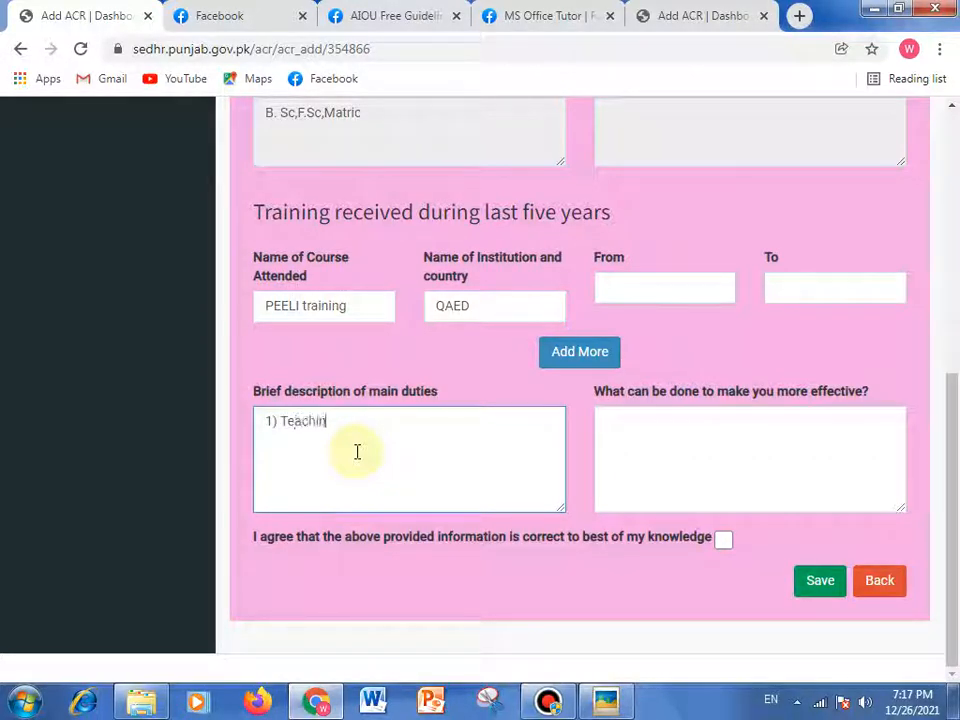
text(g)
key(Return)
text(2) Class Inc)
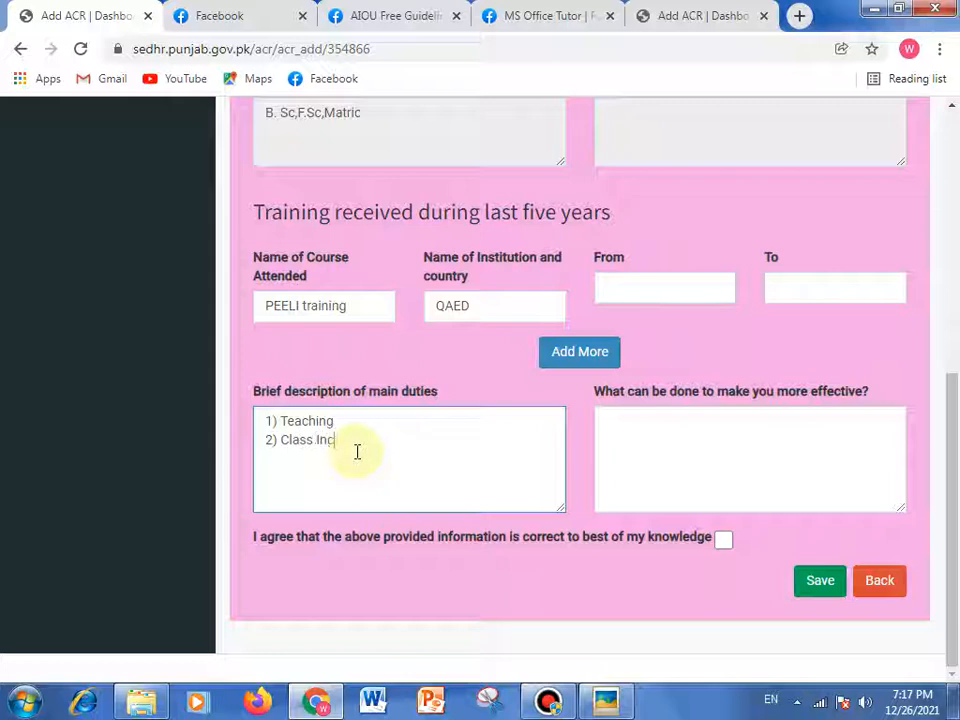
text(harge)
key(Return)
text(3))
text(Anti De)
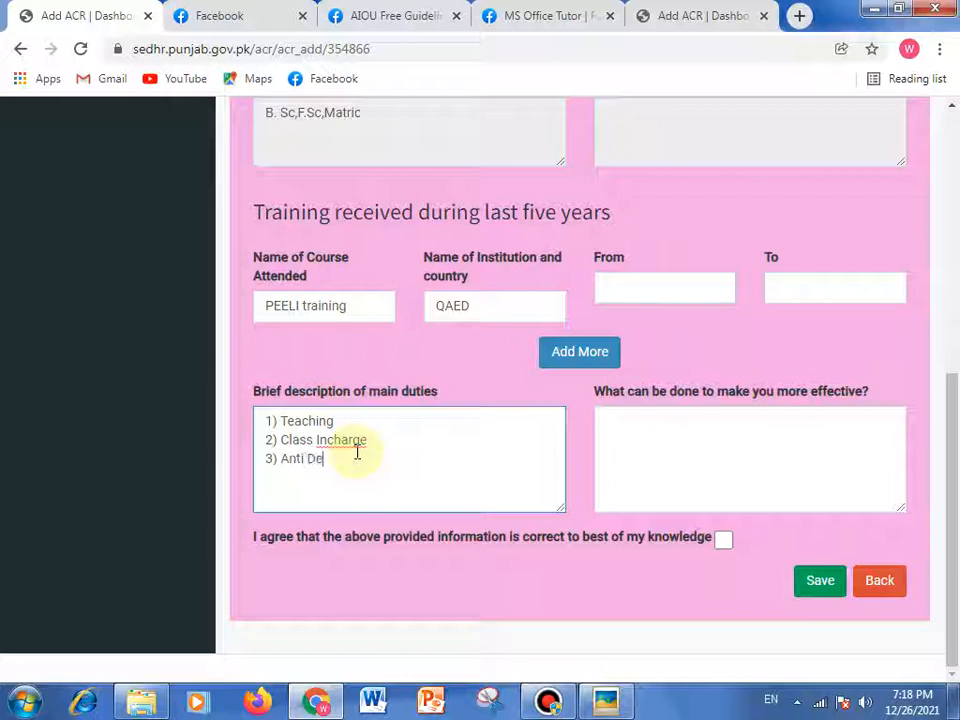
text(ngue Focal Person)
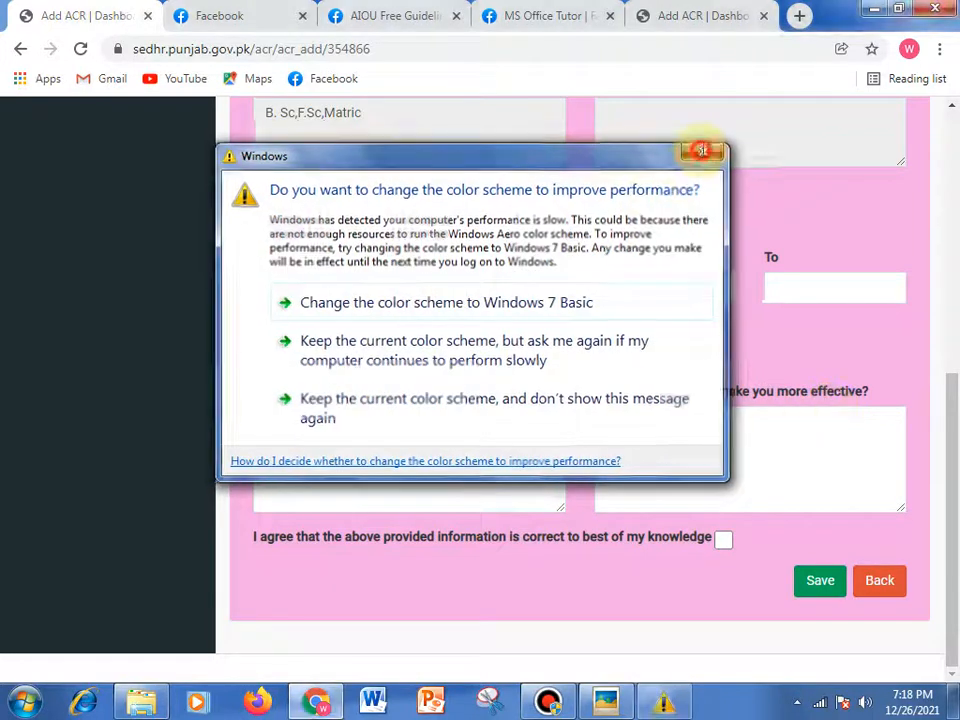
click(700, 152)
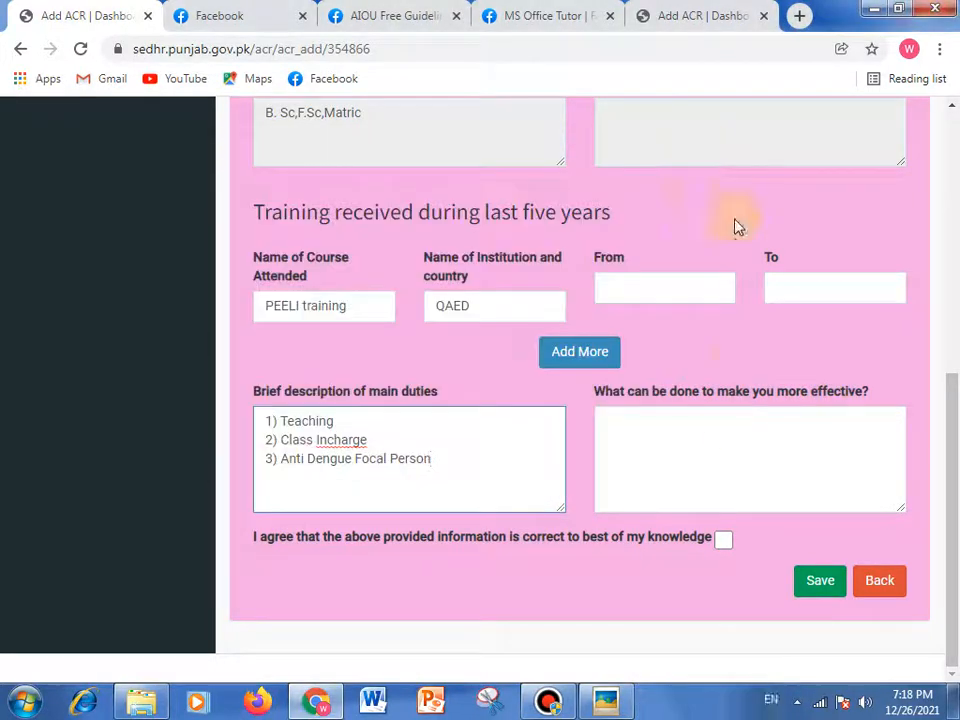
Enter "1) Refresher courses" as the first answer to what can be done to make you more effective
click(733, 422)
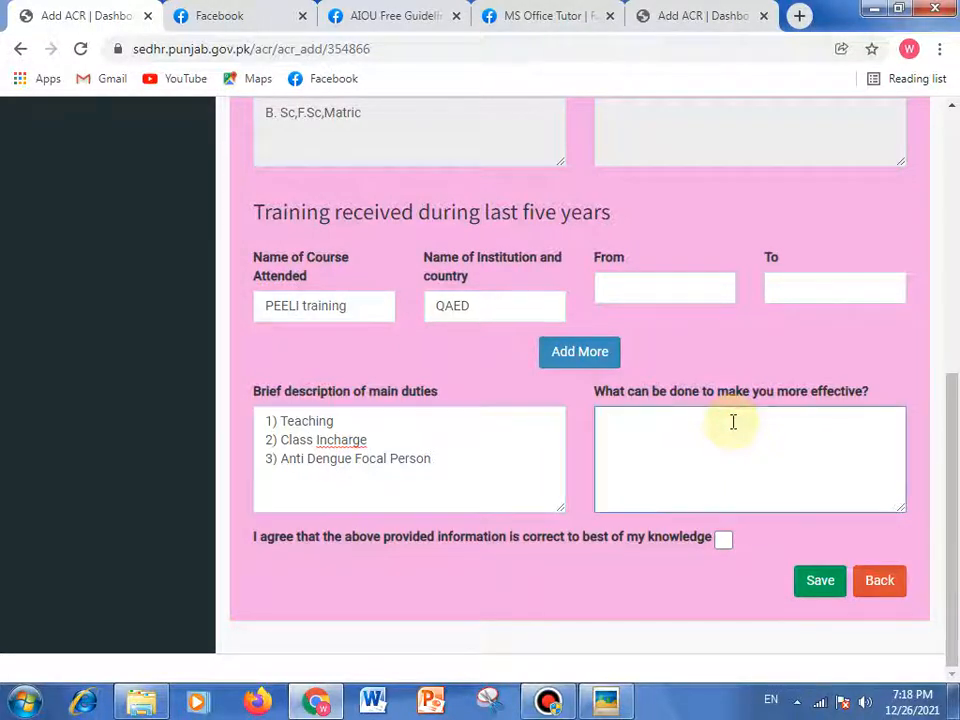
text(1) )
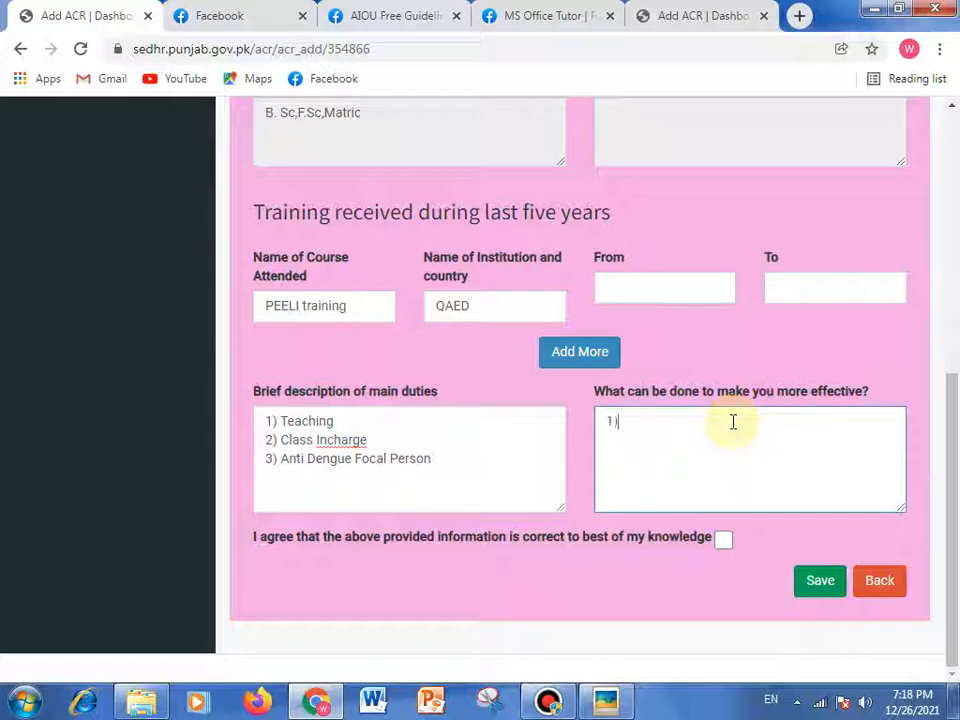
text(Refr)
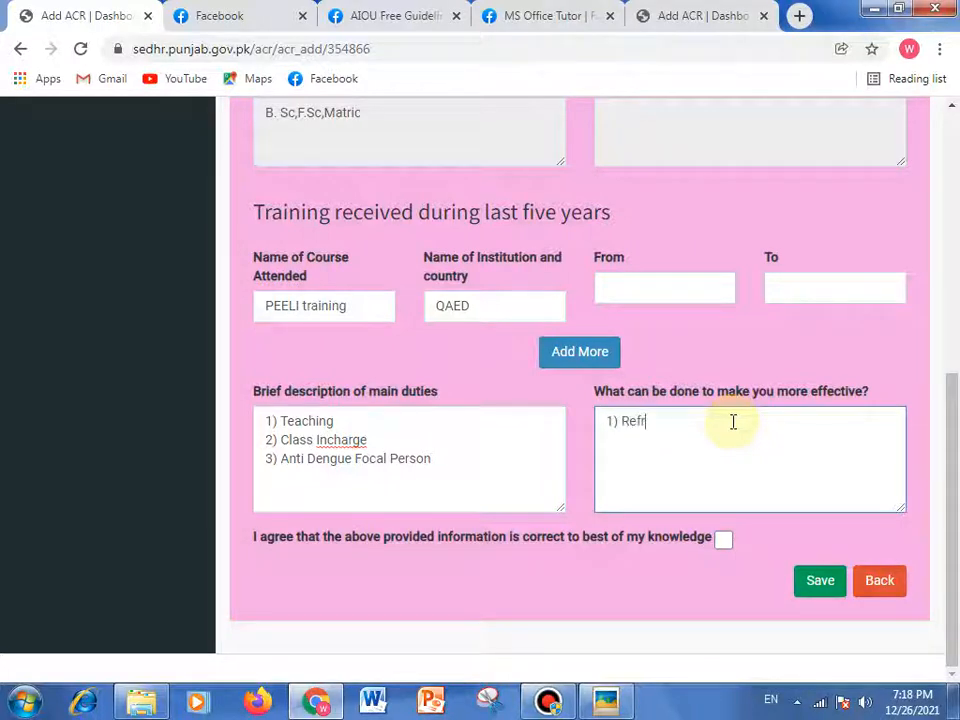
text(esher co)
text(urses)
text( 2))
key(BackSpace)
key(BackSpace)
key(BackSpace)
Add "2) Mentoring of my seniors would be effective for me." as the second effectiveness answer on its own line
text(2) )
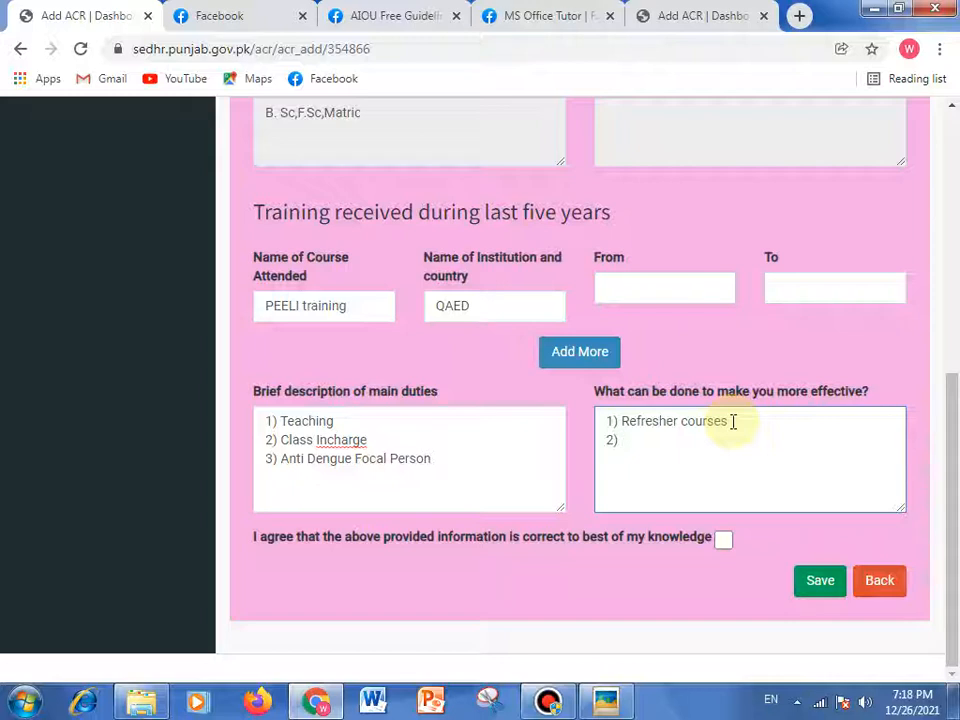
text(Mentoring )
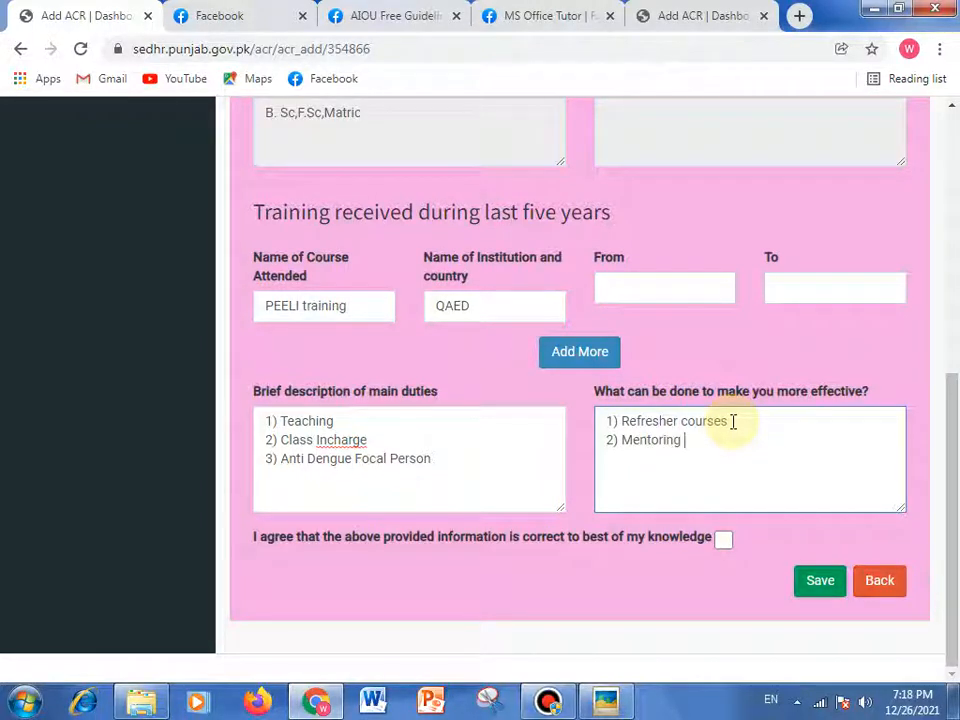
text(of my )
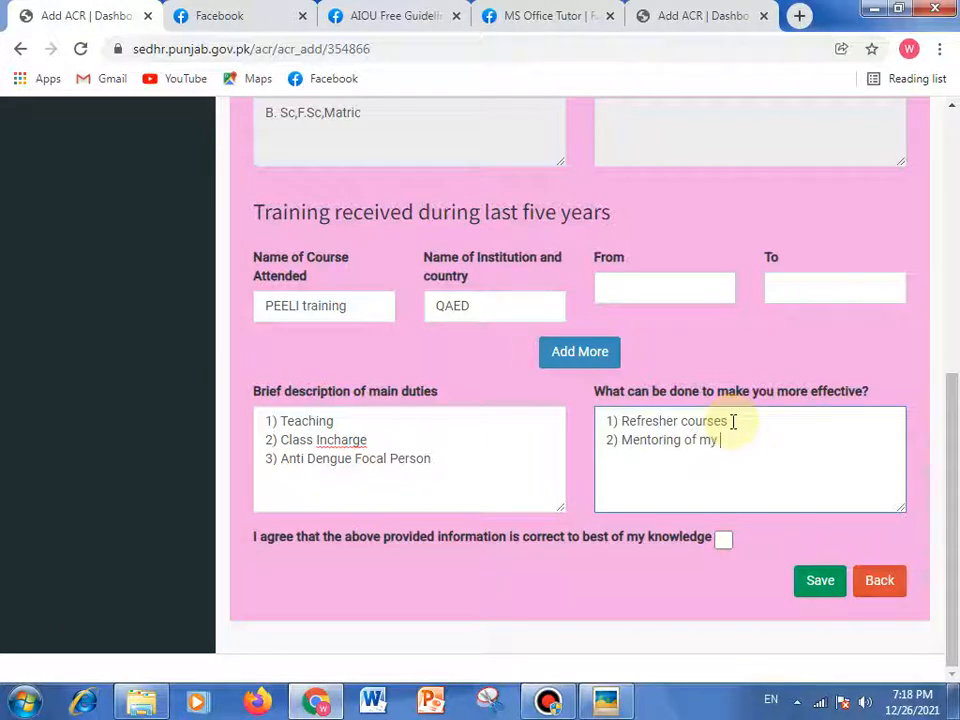
text(seniors would be e)
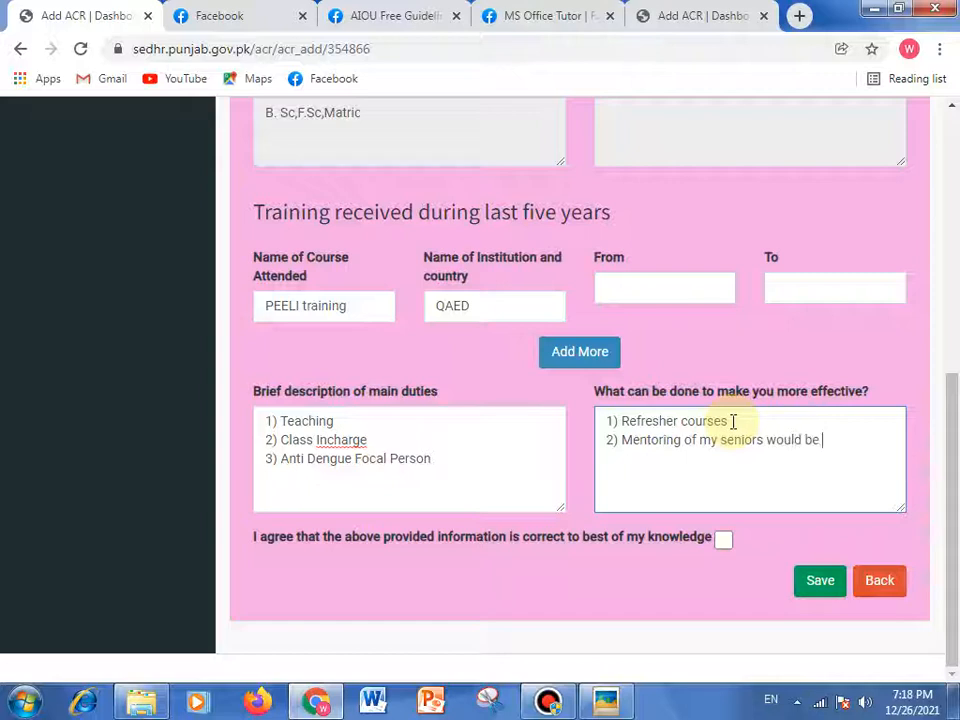
text(ffectivr)
key(BackSpace)
key(BackSpace)
text(e for me.)
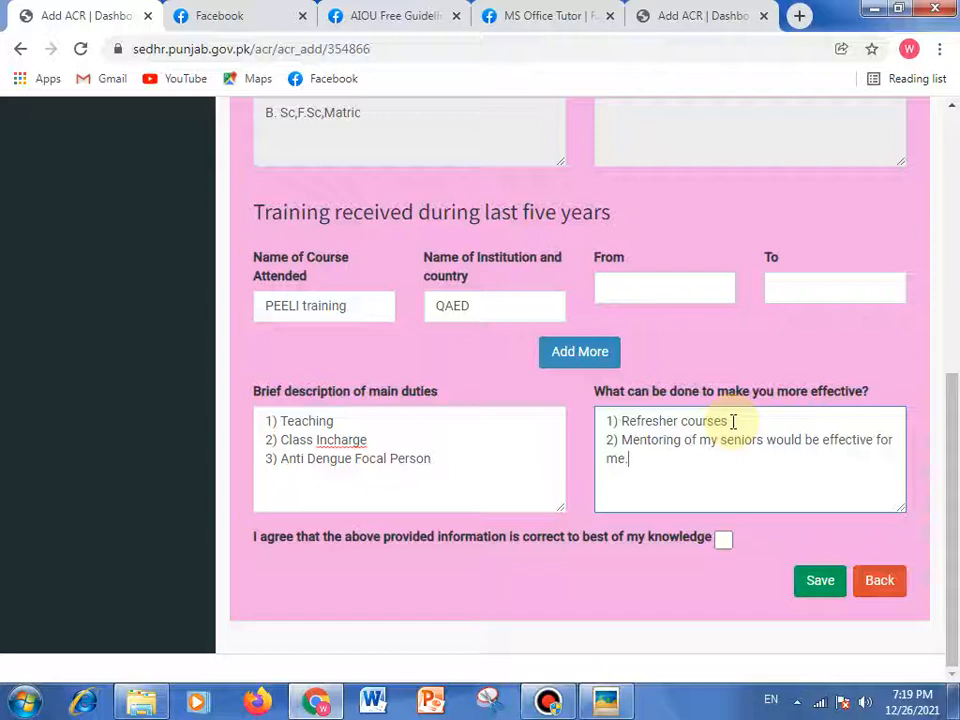
key(Return)
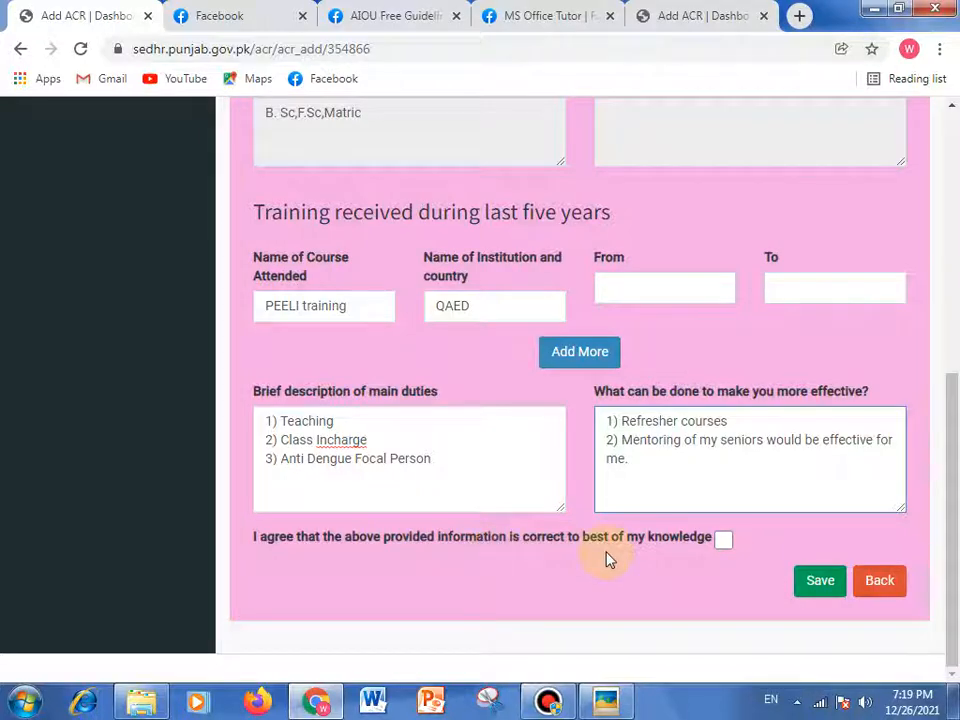
Agree that the provided information is correct to the best of your knowledge and try to save the ACR form
mouse_move(952, 425)
mouse_down()
mouse_move(955, 157)
mouse_move(945, 306)
mouse_move(955, 450)
mouse_up()
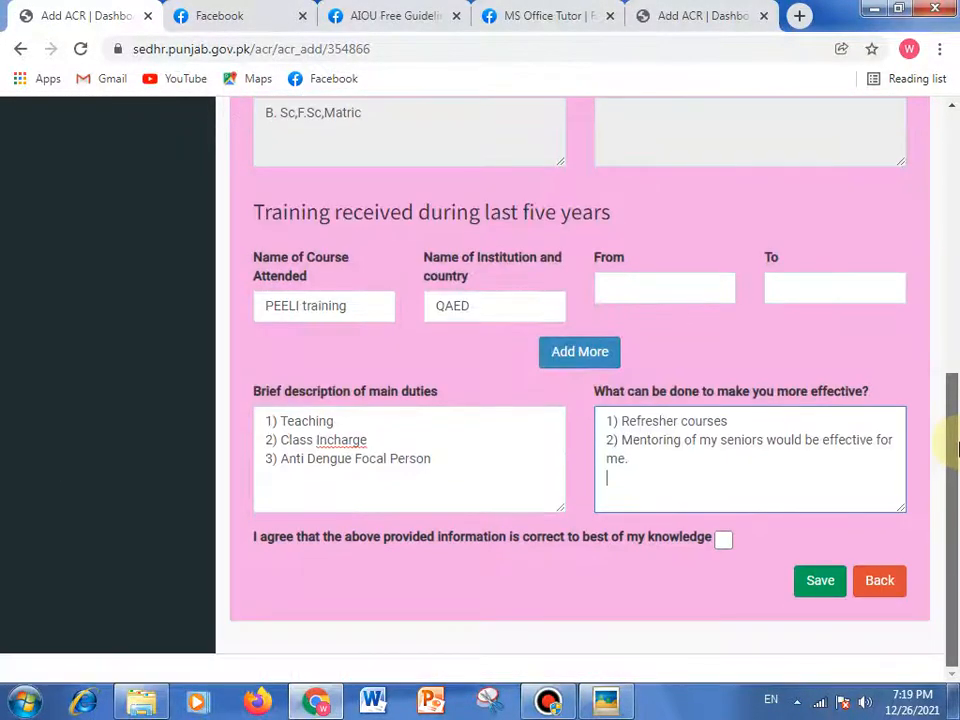
click(723, 541)
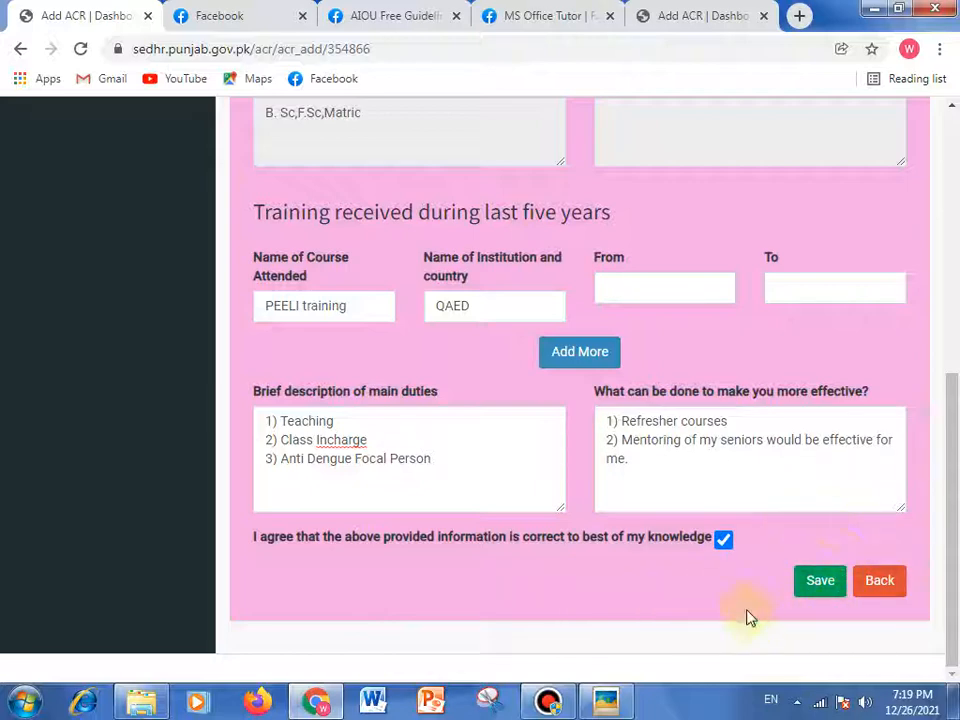
click(823, 578)
Review the completed ACR form from beginning to end and go back to the ACR officer listing
drag(943, 514, 955, 268)
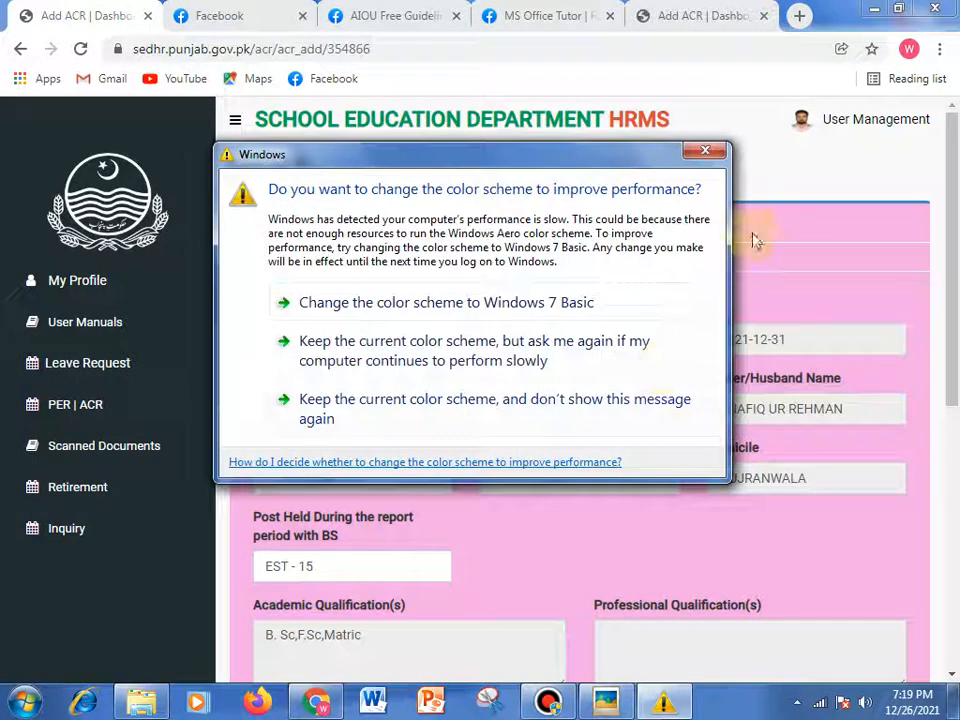
click(712, 153)
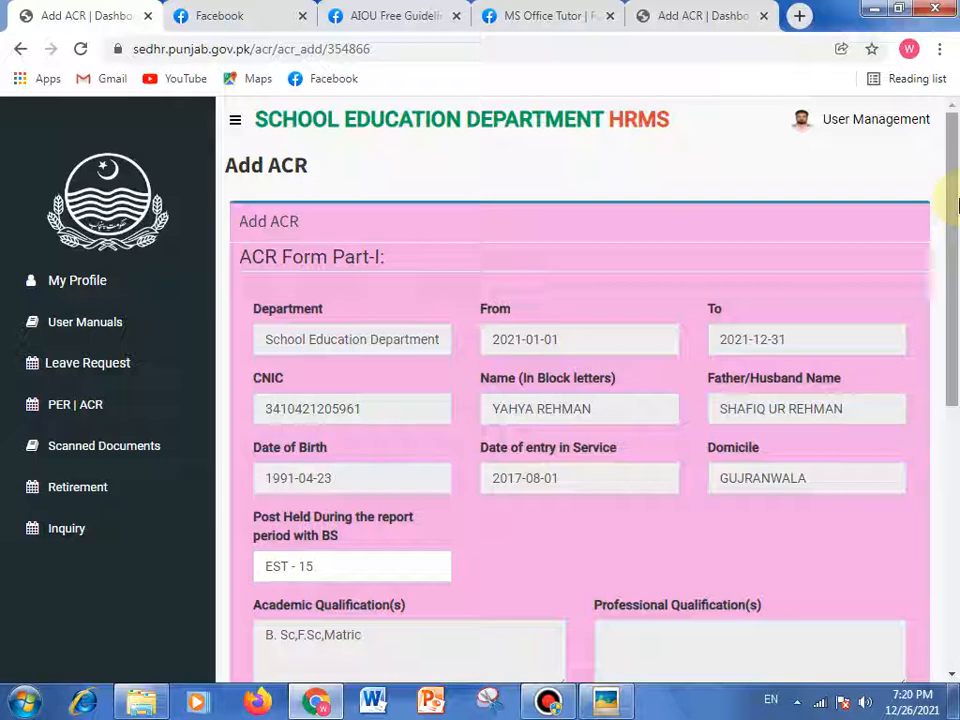
drag(955, 205, 950, 545)
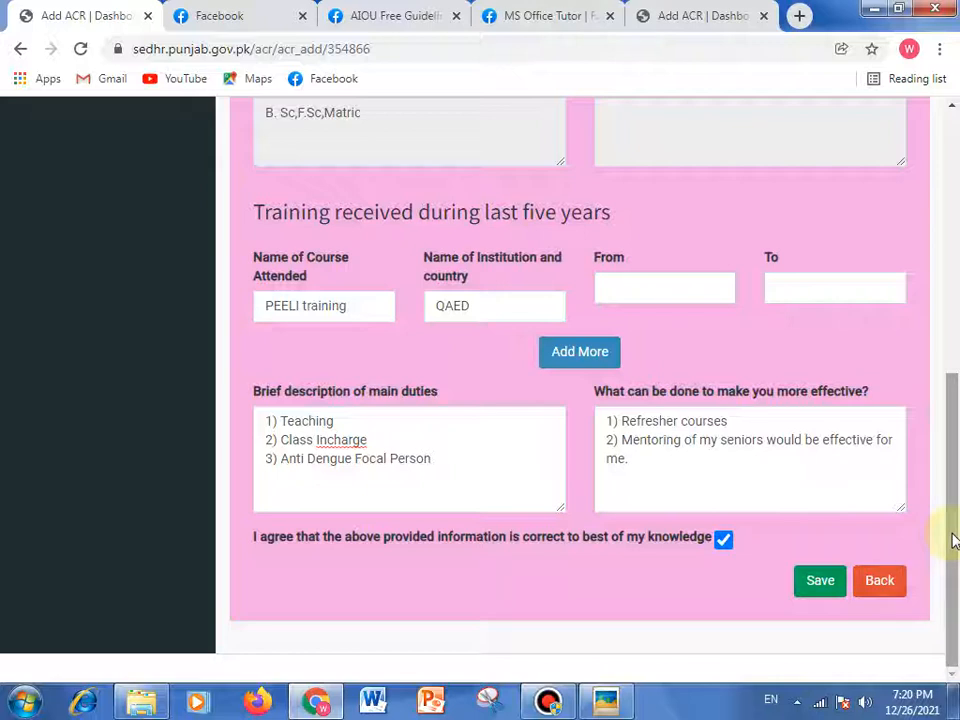
click(880, 590)
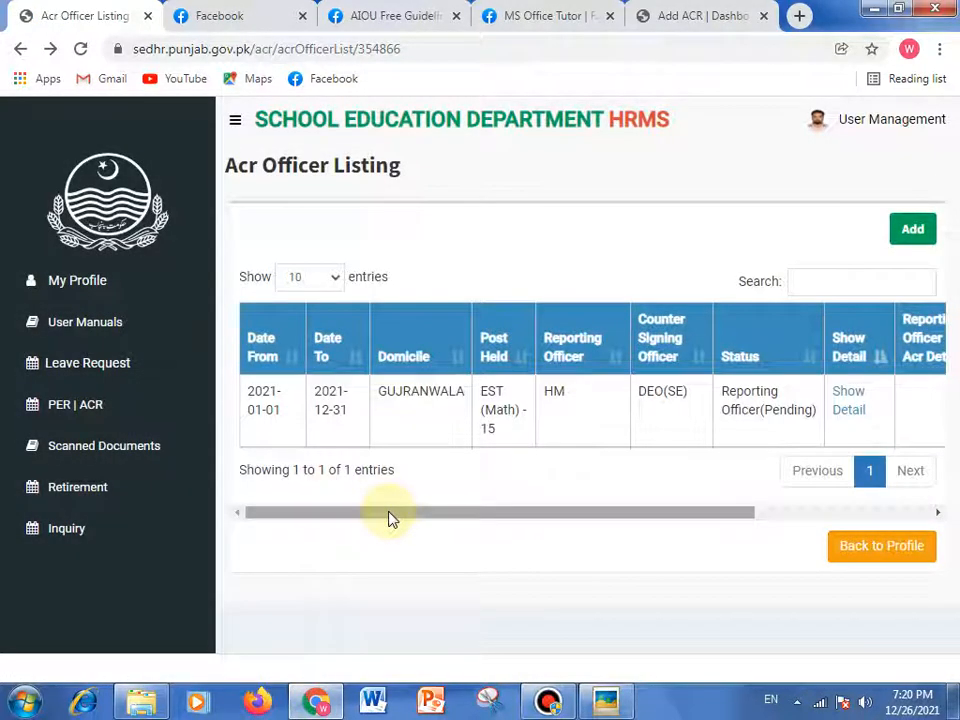
Check the remaining columns of the 2021 record in the ACR officer listing and show its full details
drag(392, 519, 762, 512)
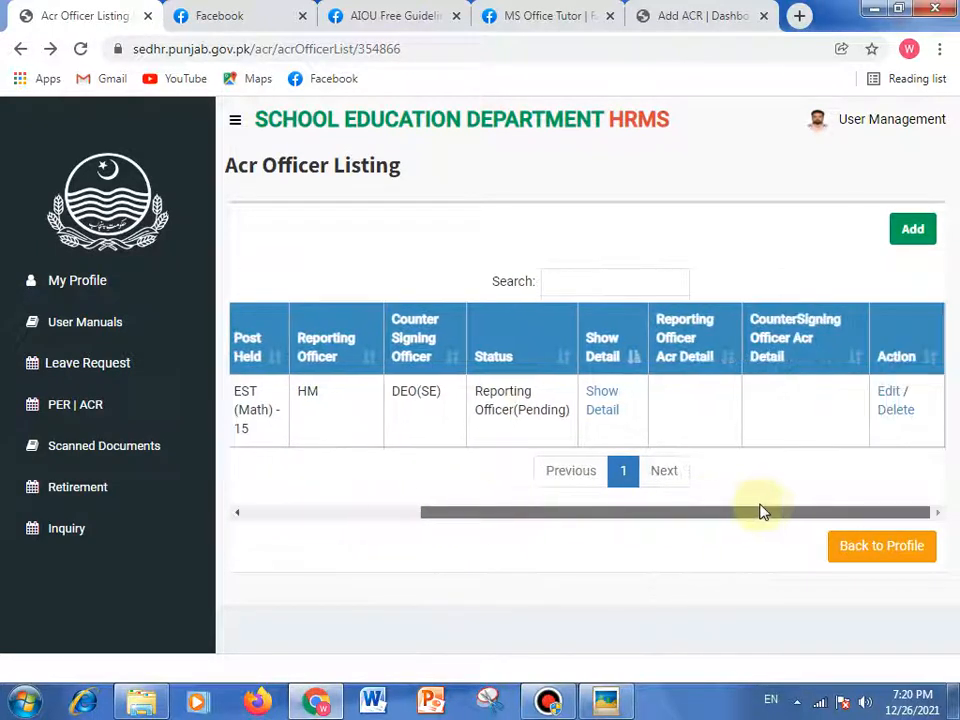
click(593, 394)
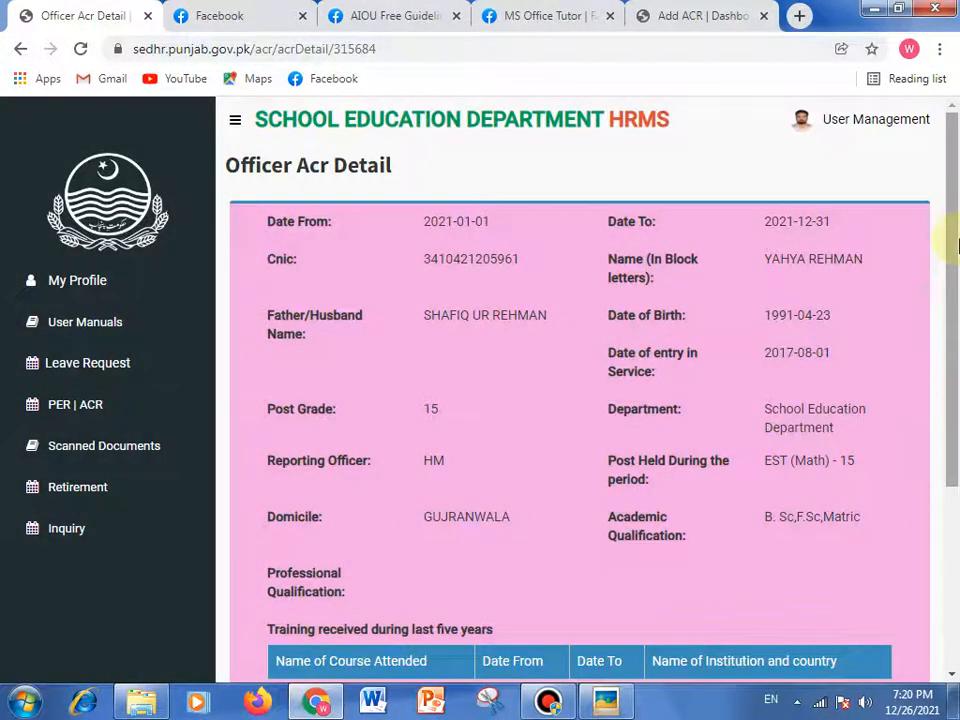
drag(955, 245, 955, 195)
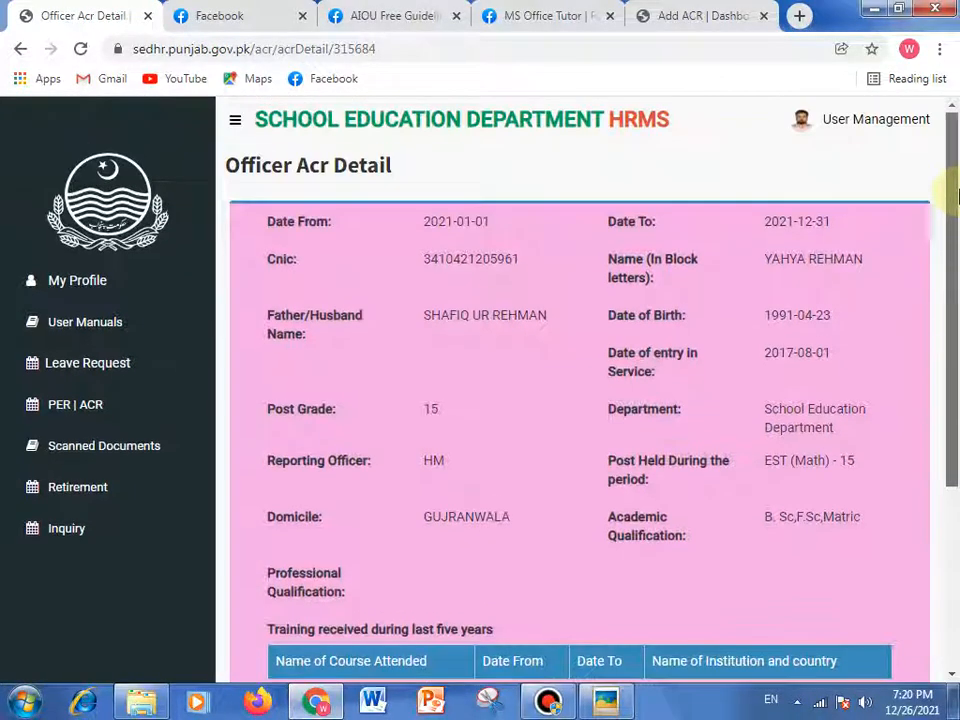